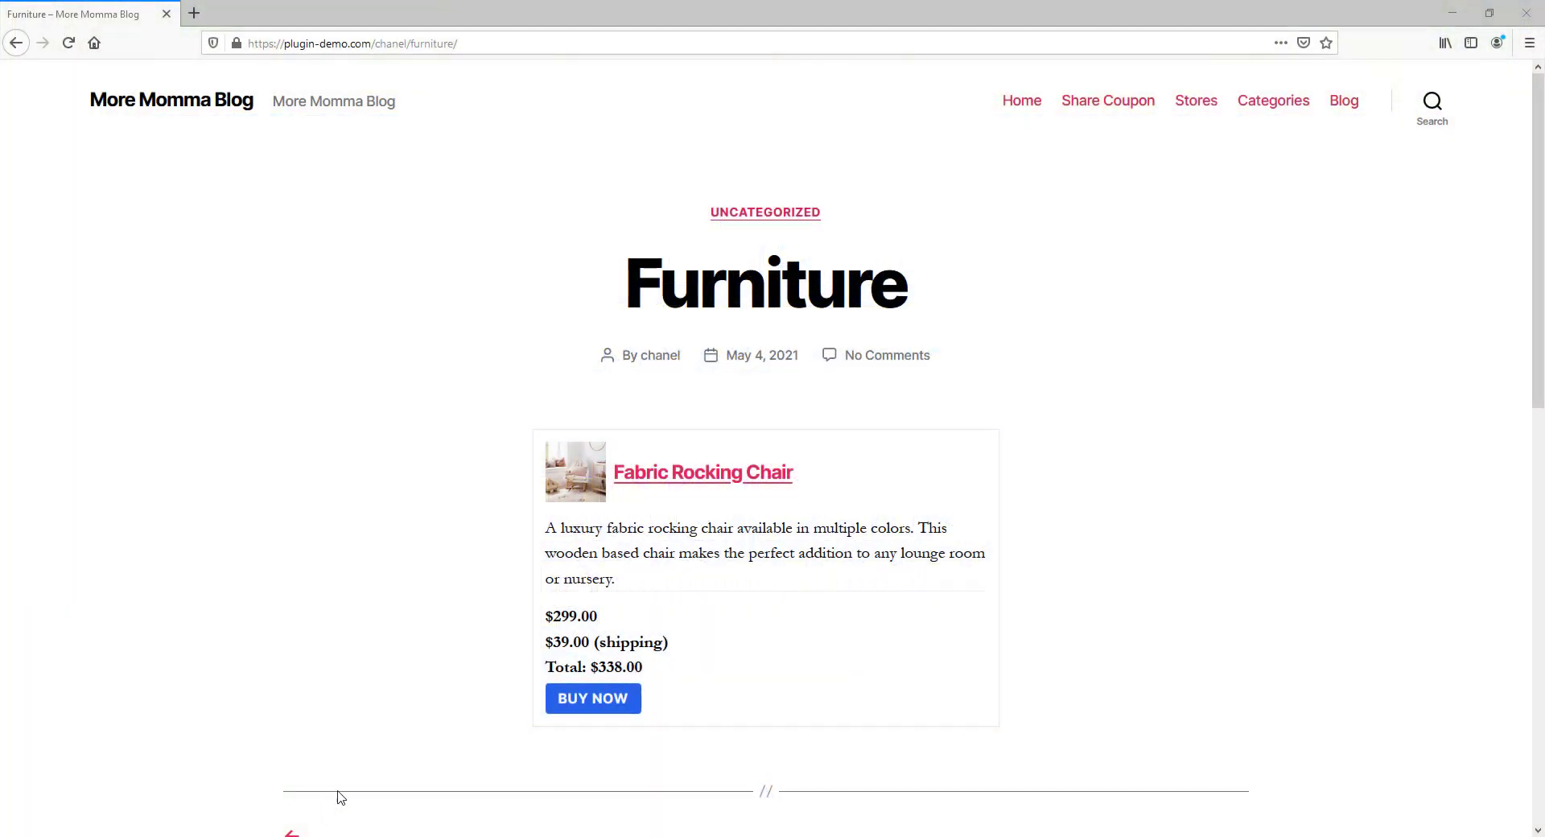
- Open the Fabric Rocking Chair purchase form and examine its color choices, coupon field and PayPal payment option
left_click(587, 702)
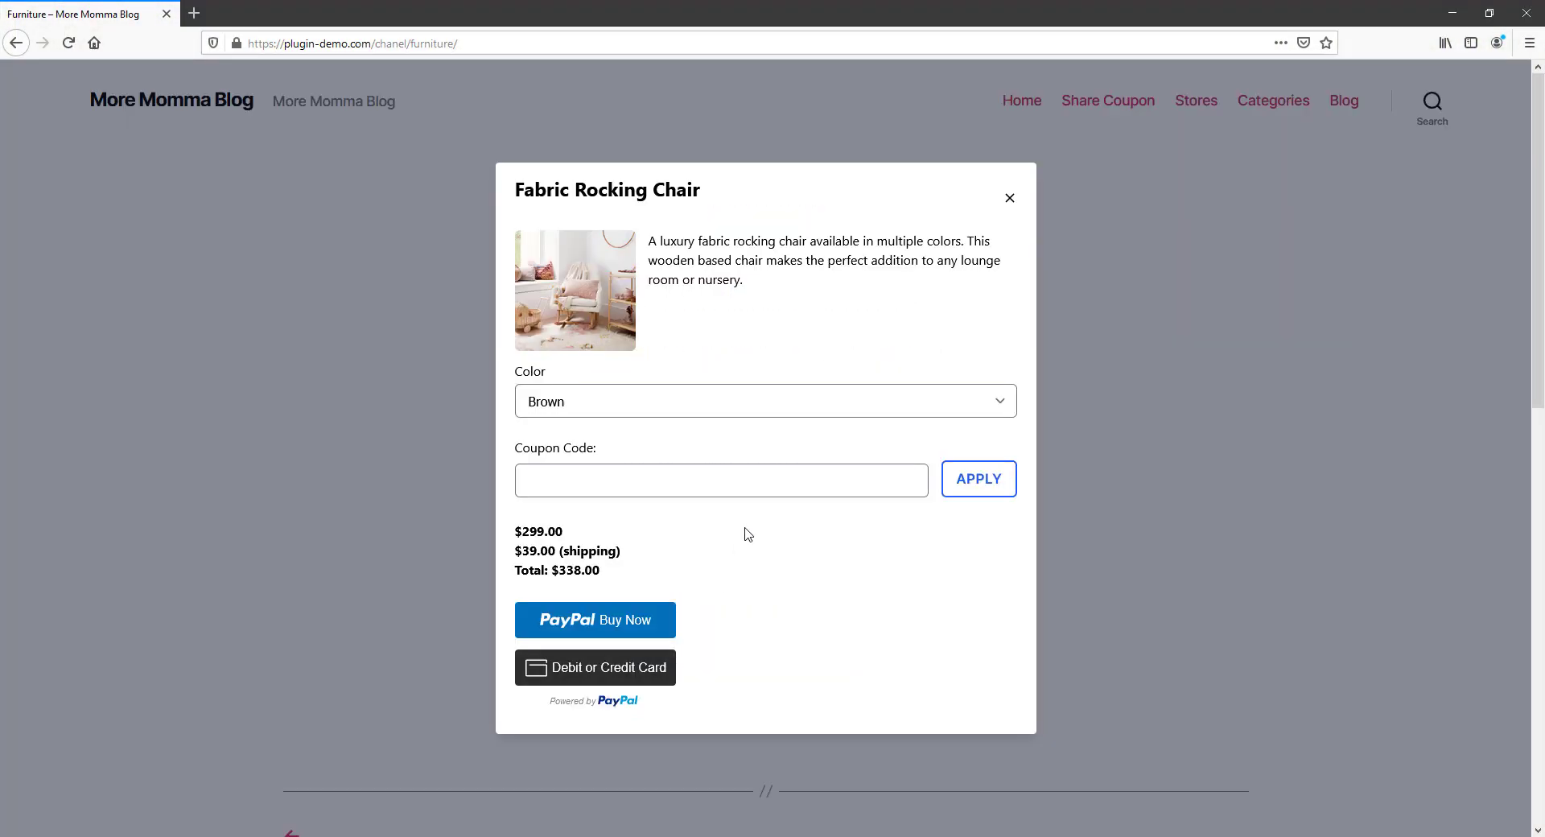
left_click(793, 411)
left_click(736, 475)
left_click(670, 621)
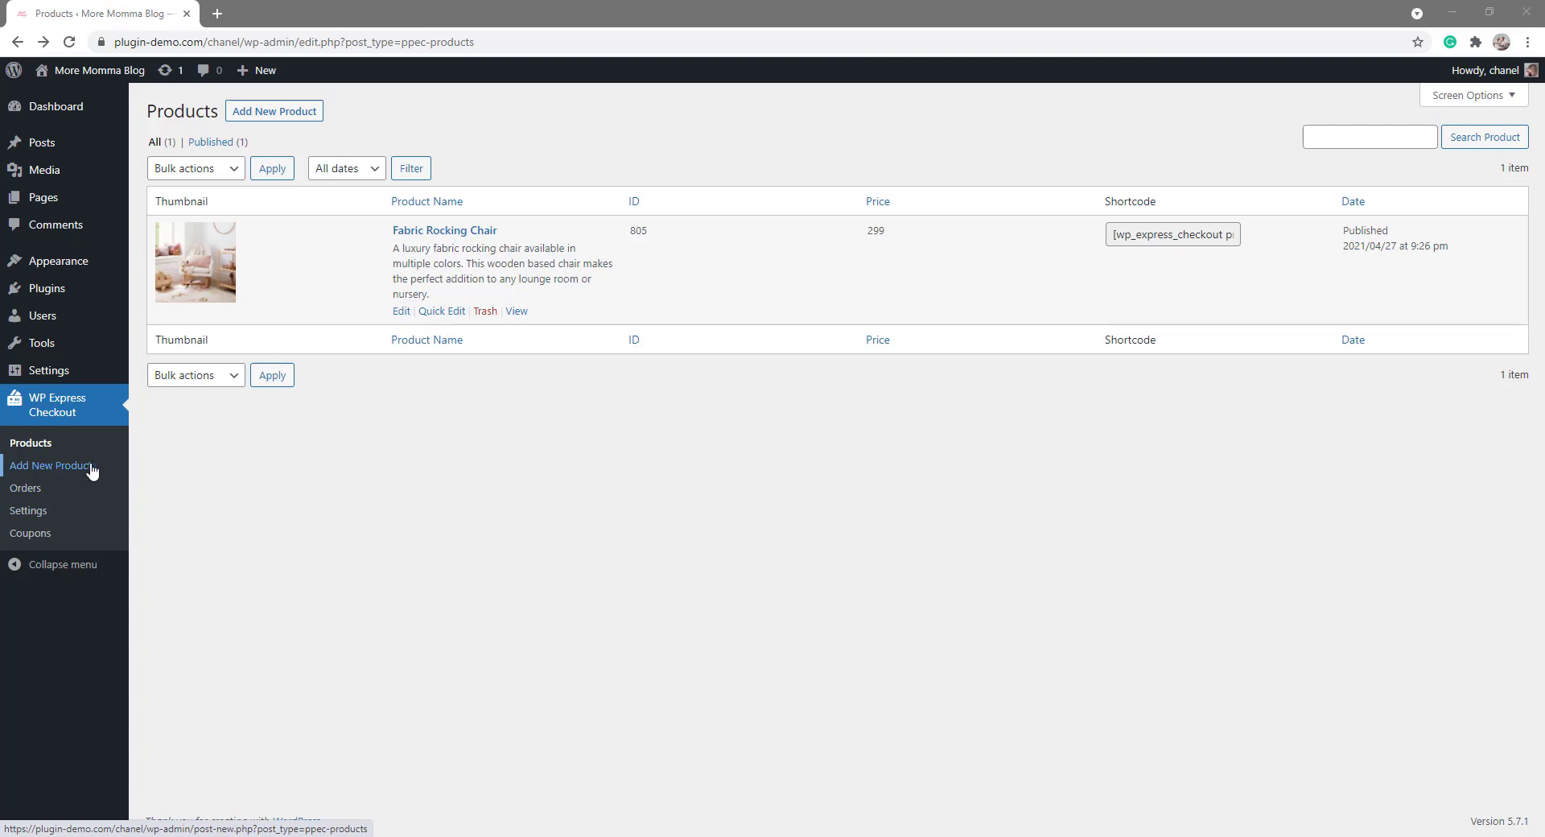
- Start a new product titled "Couch" with the description "Comfortable couch in multiple colors."
left_click(91, 467)
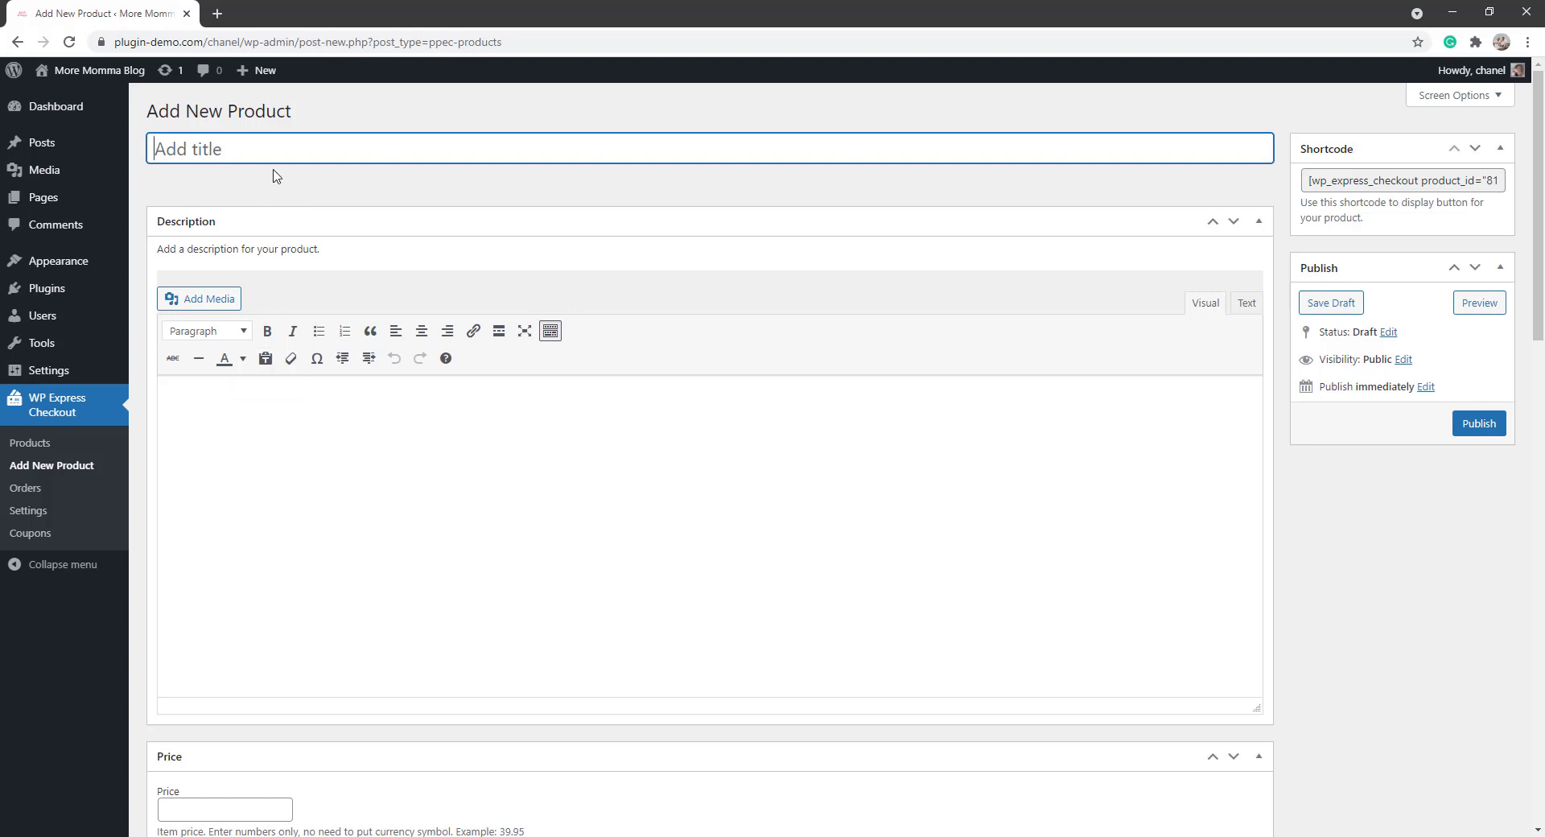
type("Couch")
left_click(325, 487)
type("Comfortable couch in multiple colors.")
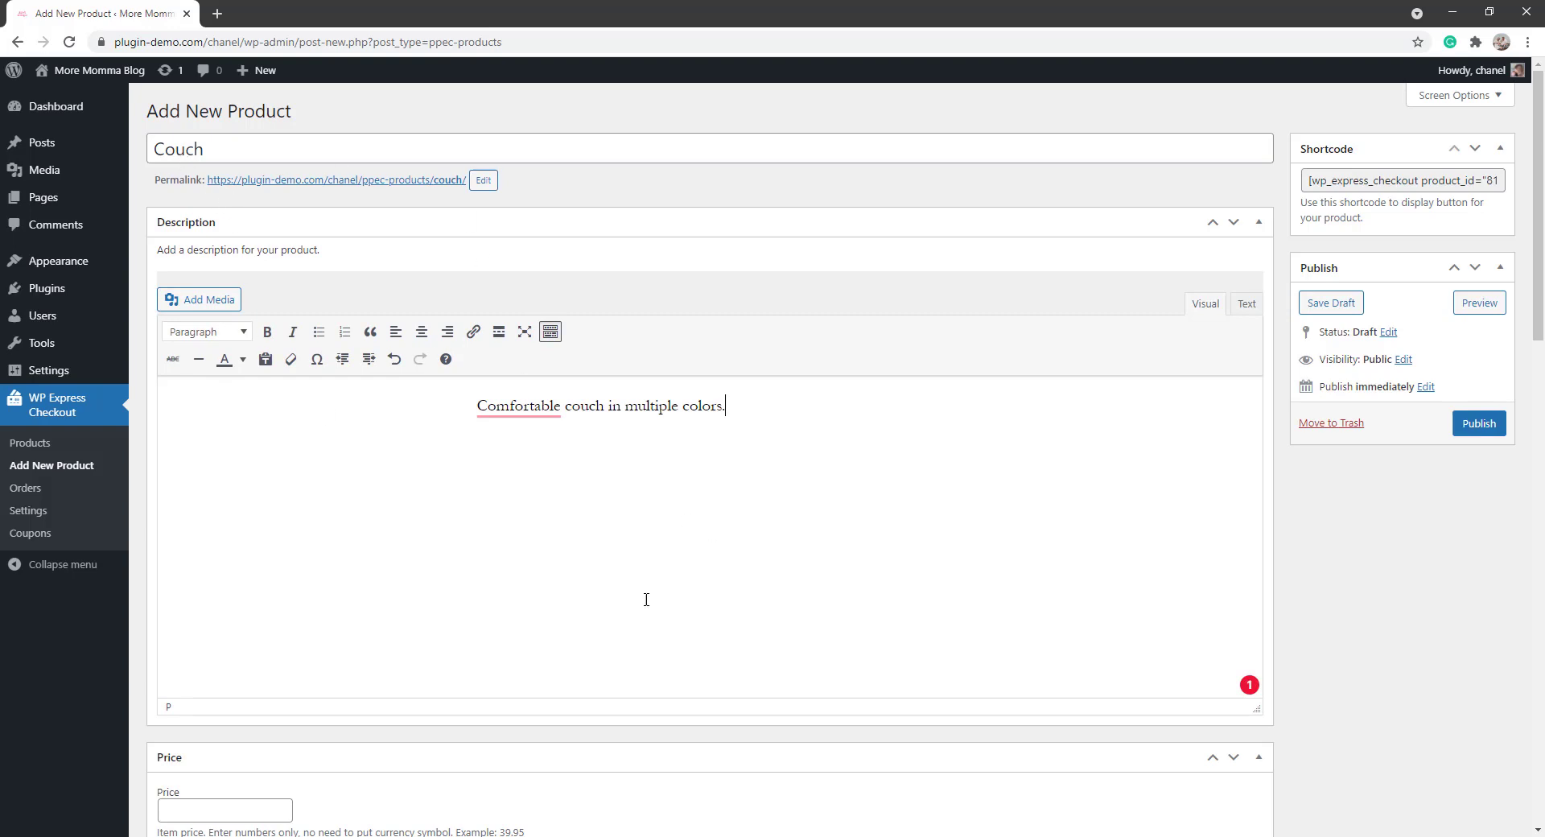
- Set the Couch product's price to 149
scroll(647, 599, "down", 2)
scroll(647, 600, "down", 6)
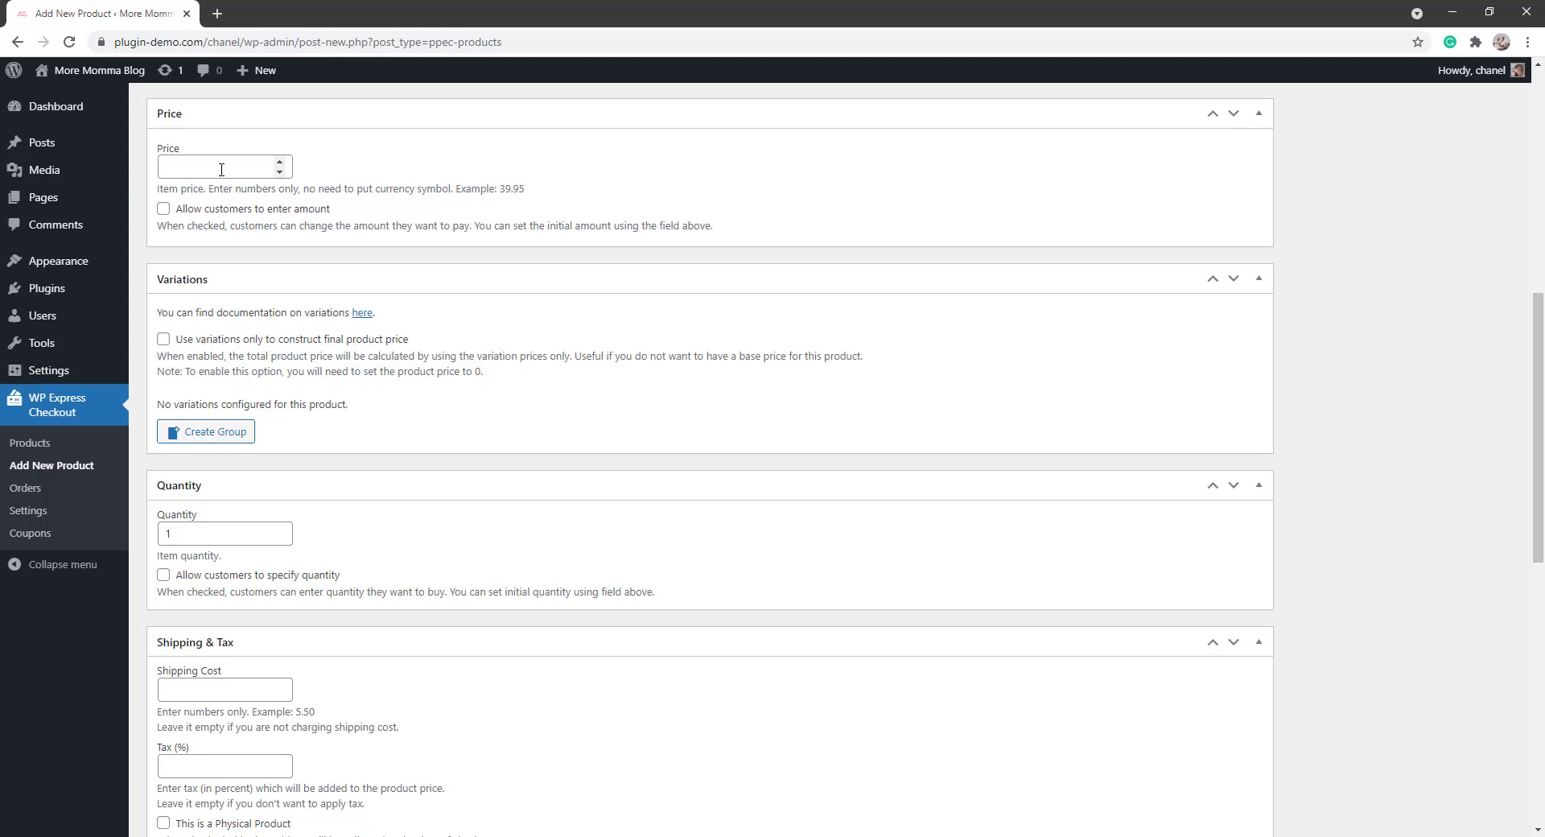
left_click(221, 168)
type("149")
- Create a variation group named "Color" with "Grey" as its first variation
scroll(336, 388, "down", 1)
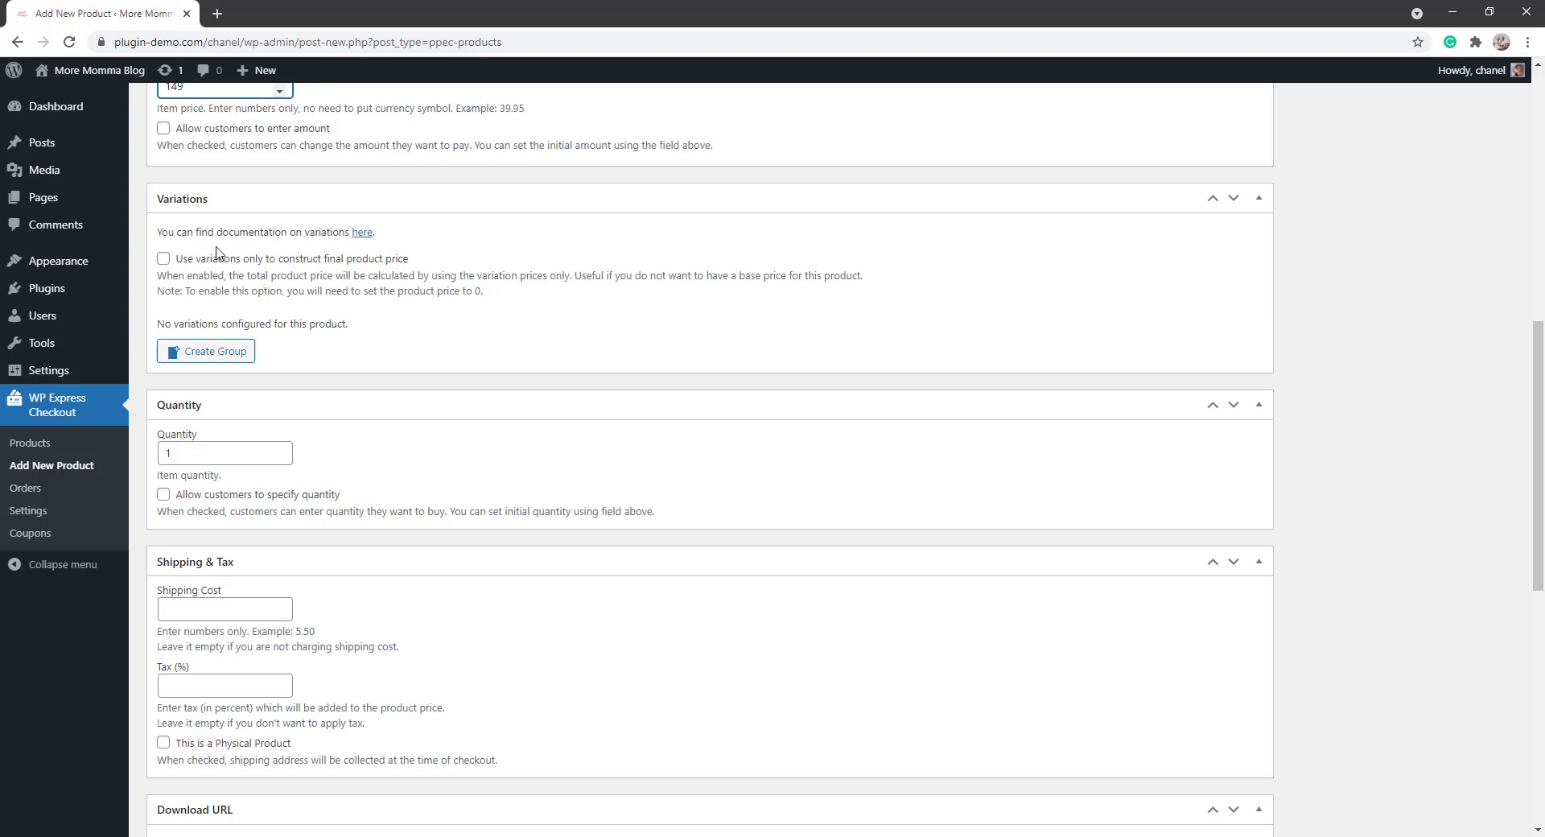
left_click(206, 355)
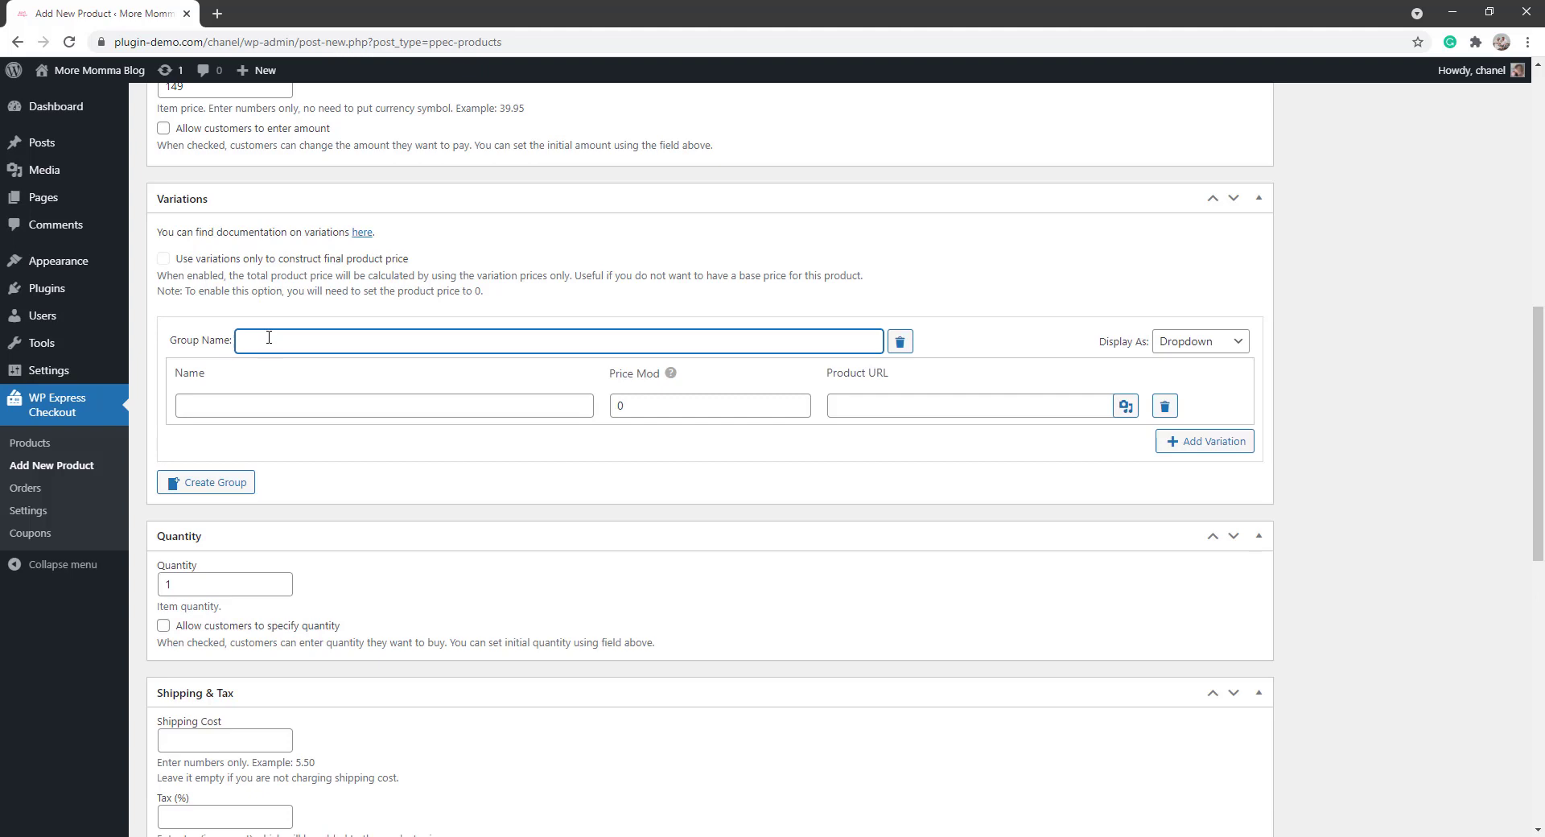
left_click(269, 339)
type("Color")
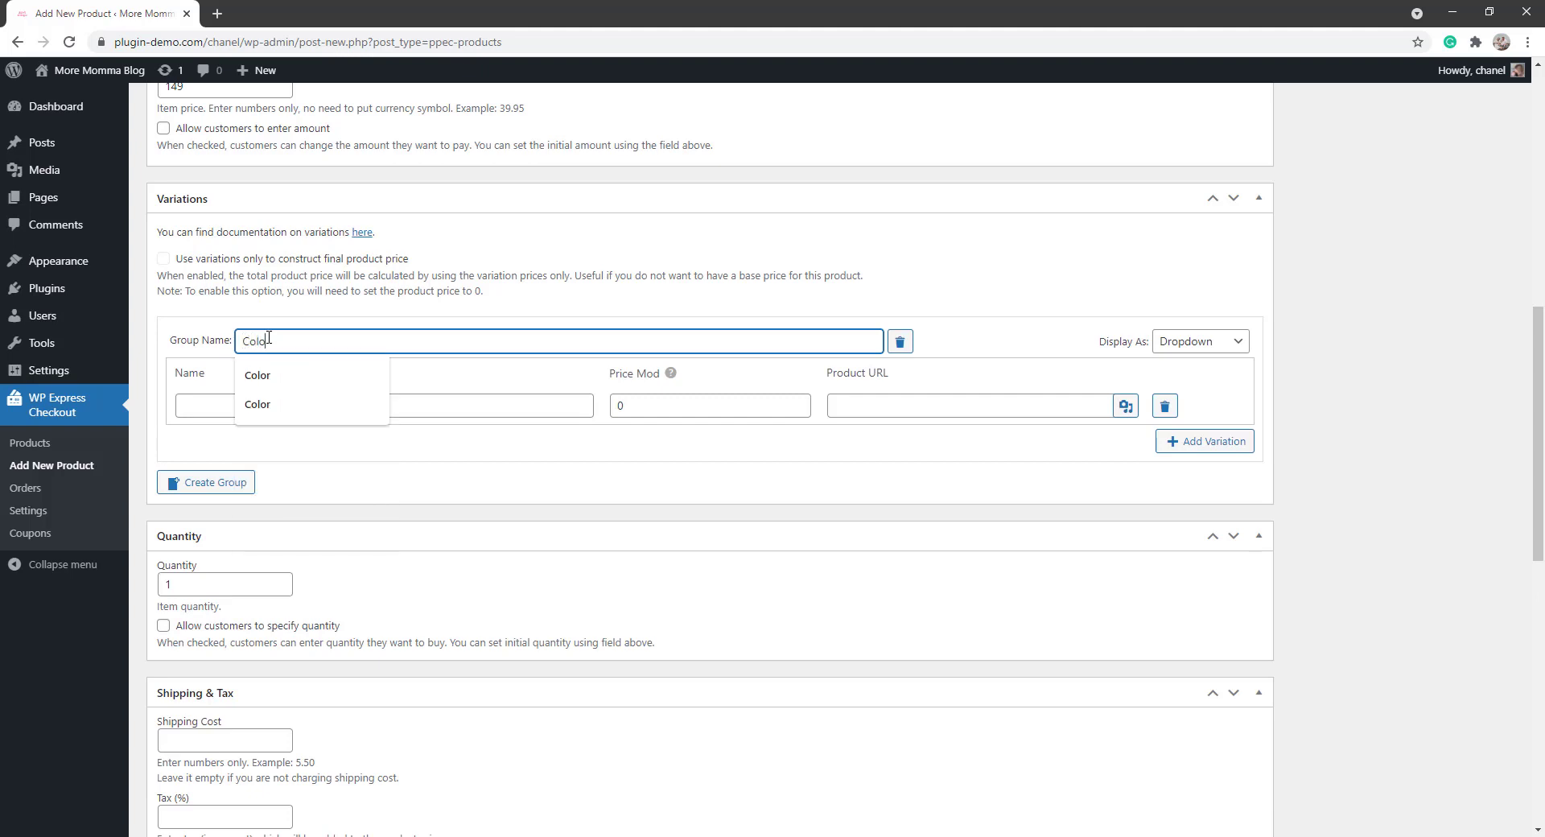
left_click(203, 402)
left_click(279, 399)
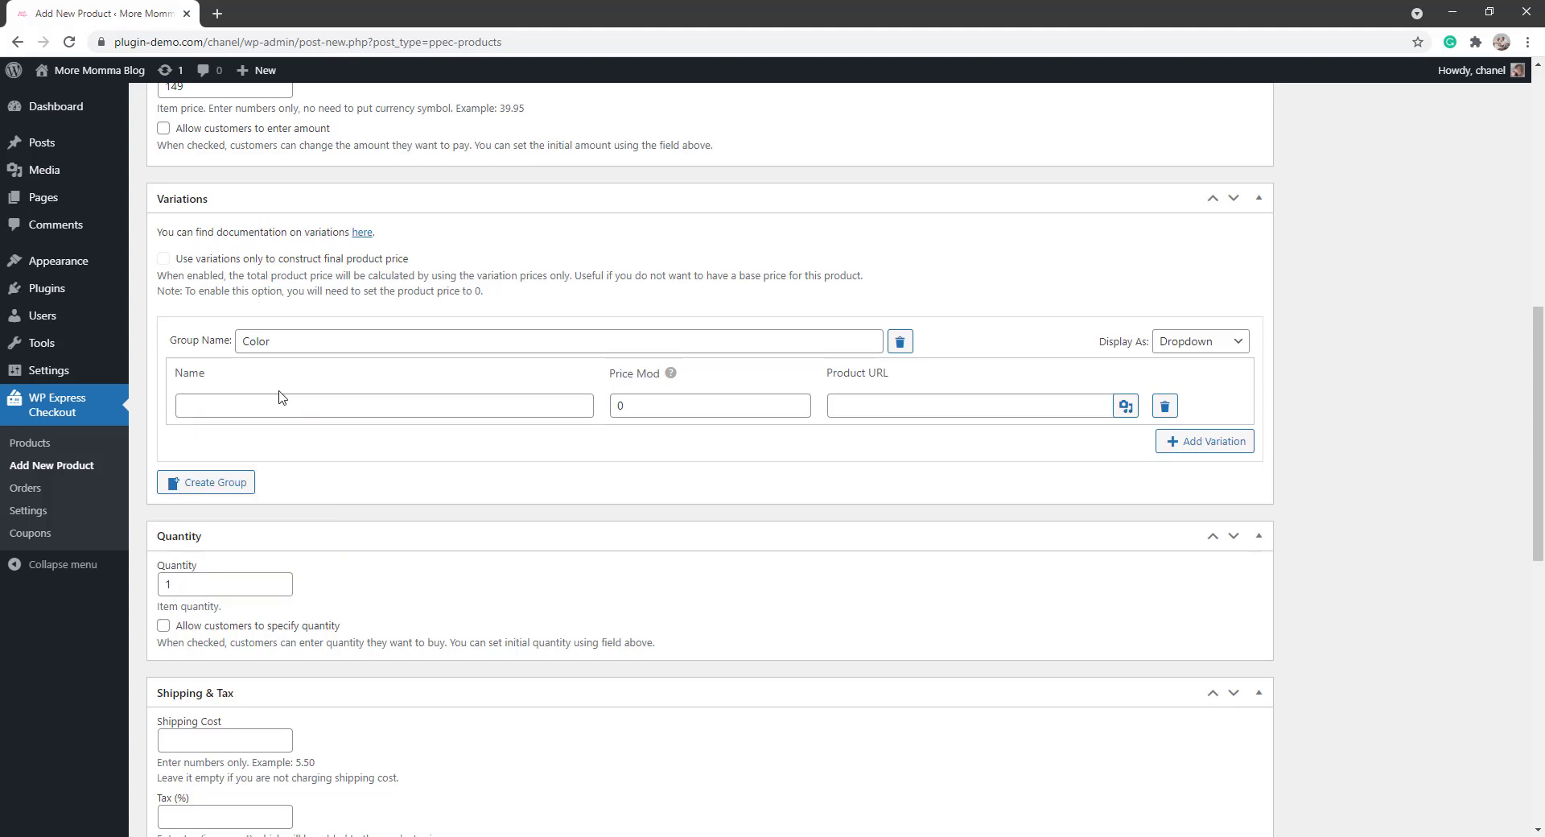
left_click(279, 400)
type("Grey")
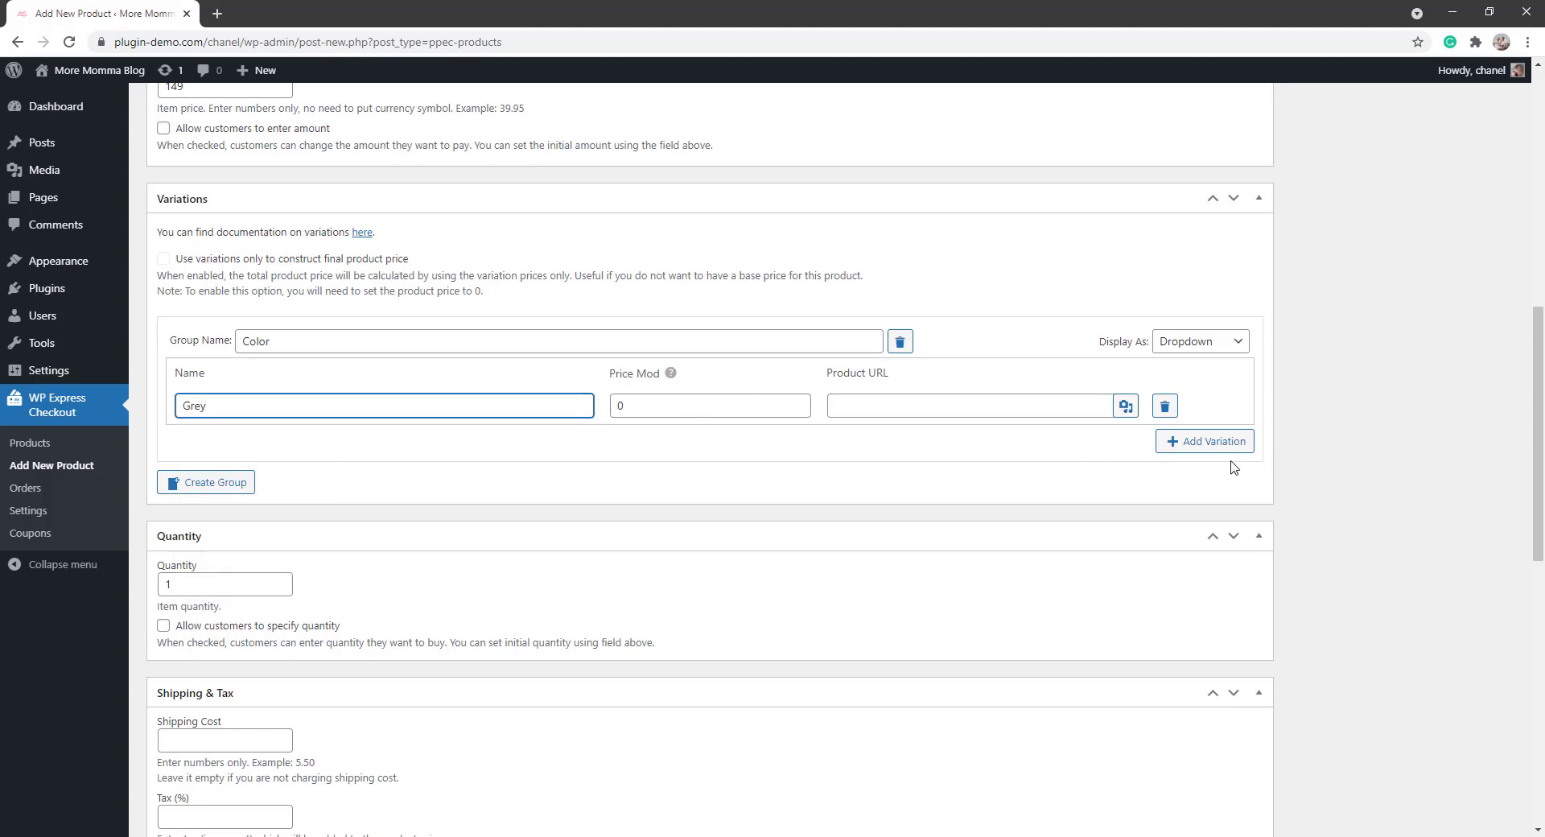
- Add "White" and "Black" variations to the Color group
left_click(1205, 441)
left_click(427, 441)
type("Wh")
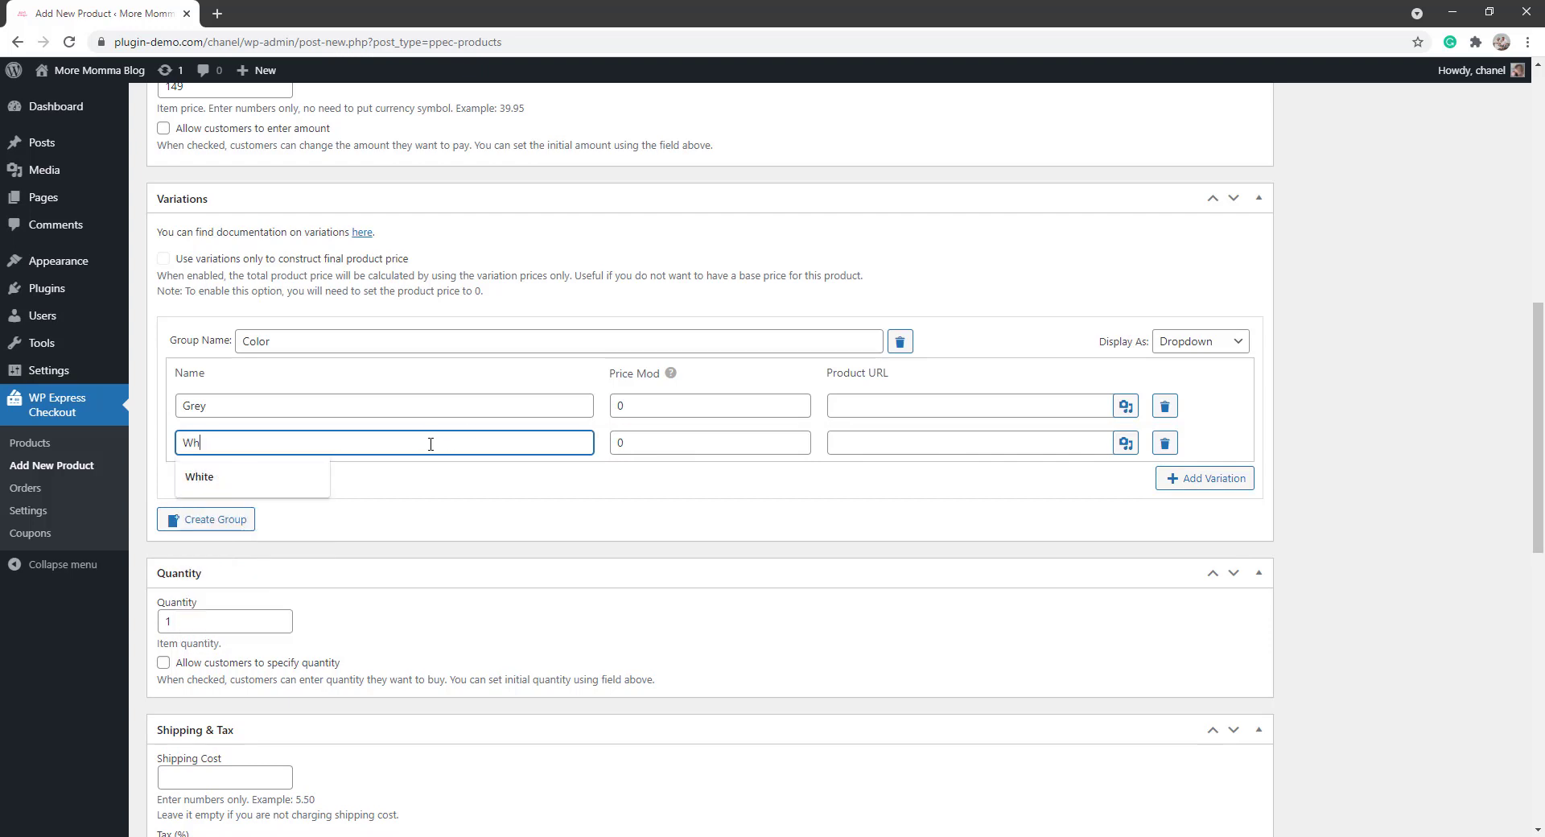
type("ite")
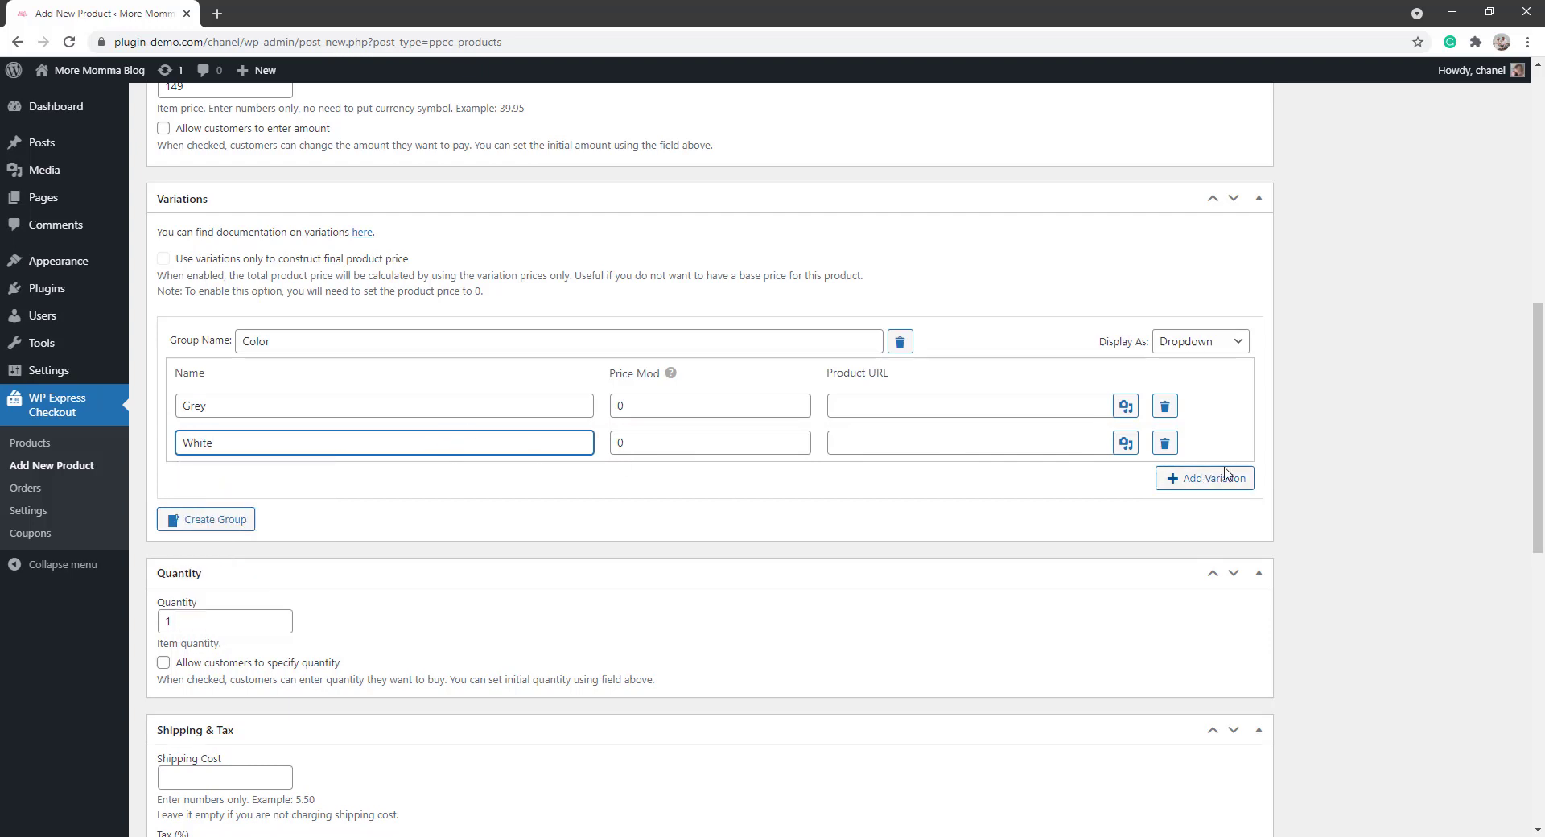
left_click(1204, 478)
left_click(394, 485)
type("Black")
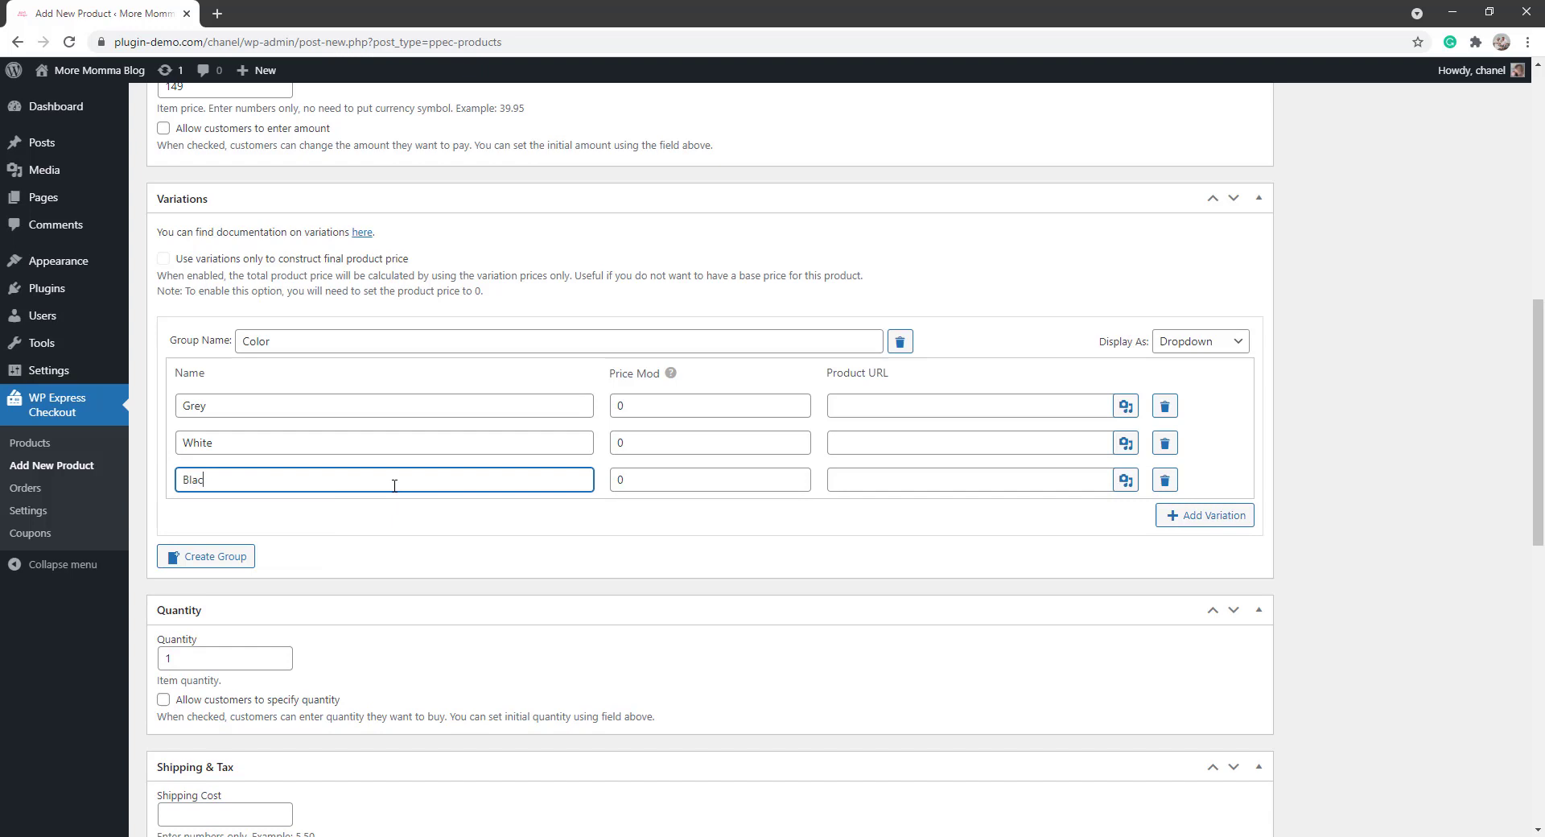
left_click(441, 548)
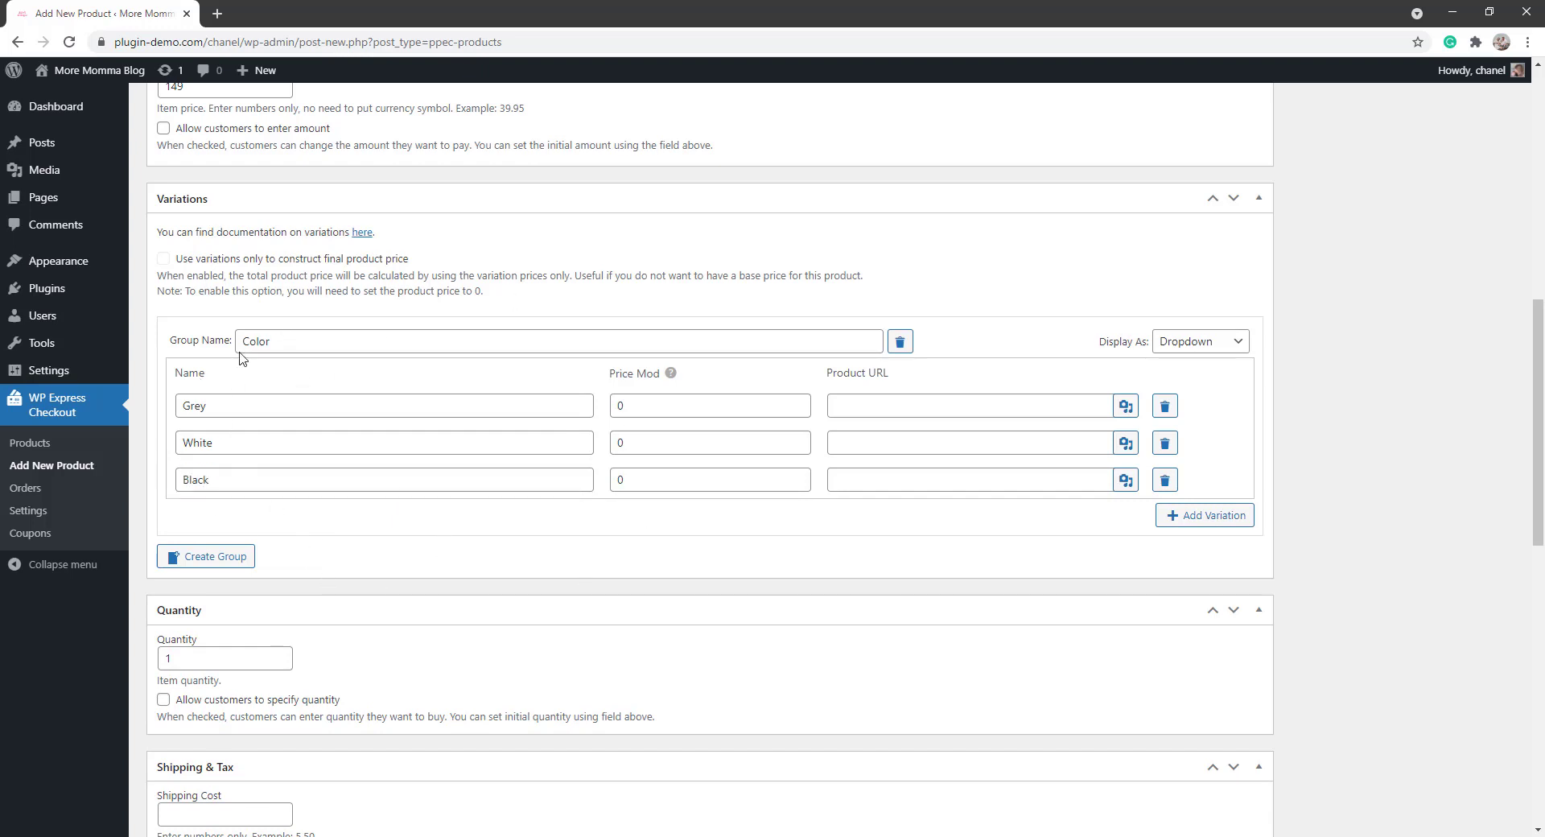
- Create a second variation group named "Fabric" with "Basic" as its first variation
left_click(206, 558)
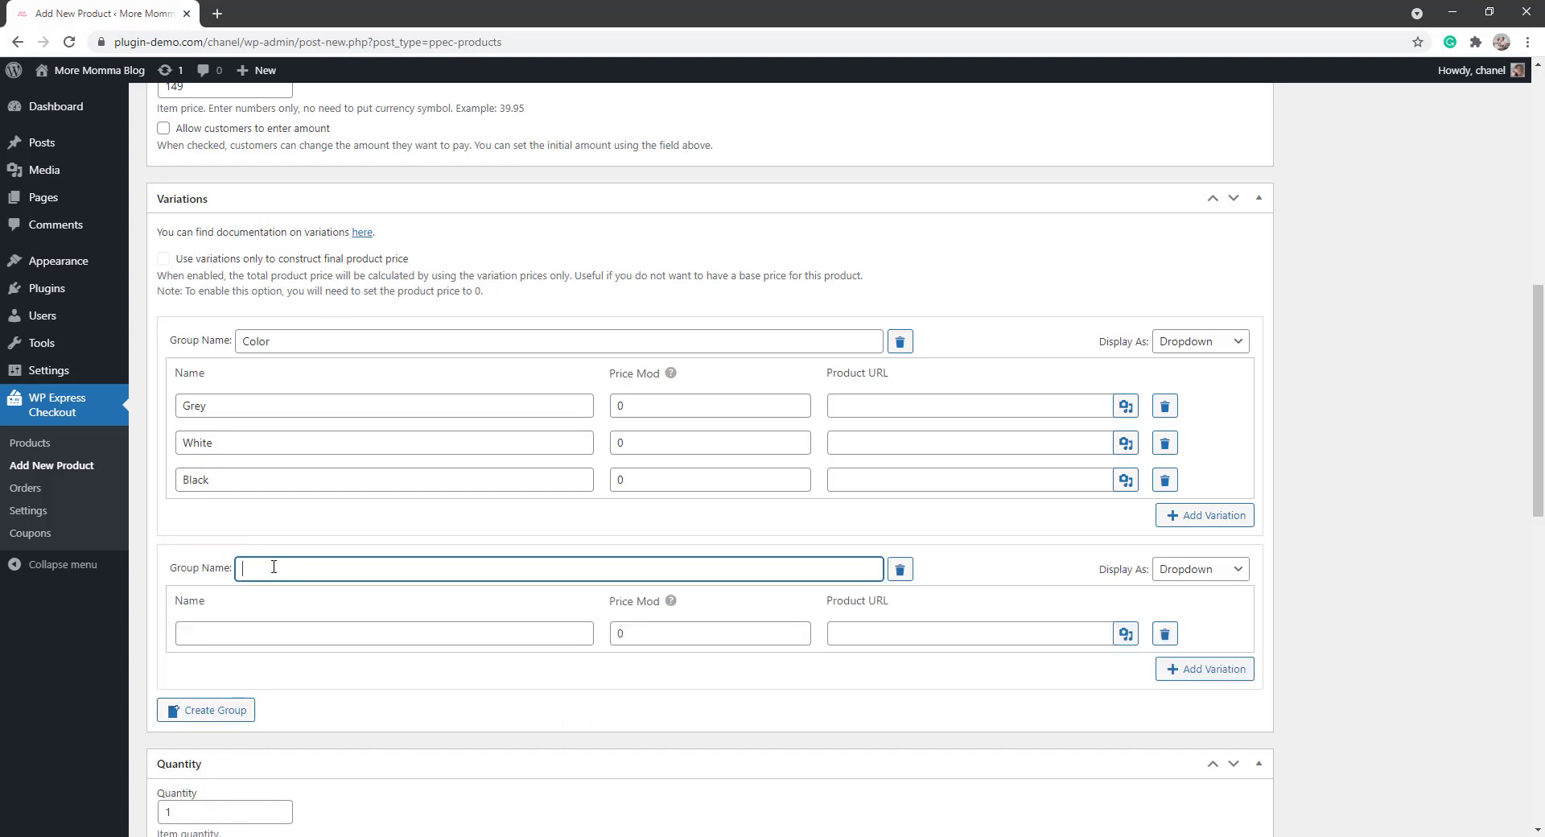
type("abric")
left_click(253, 633)
type("L")
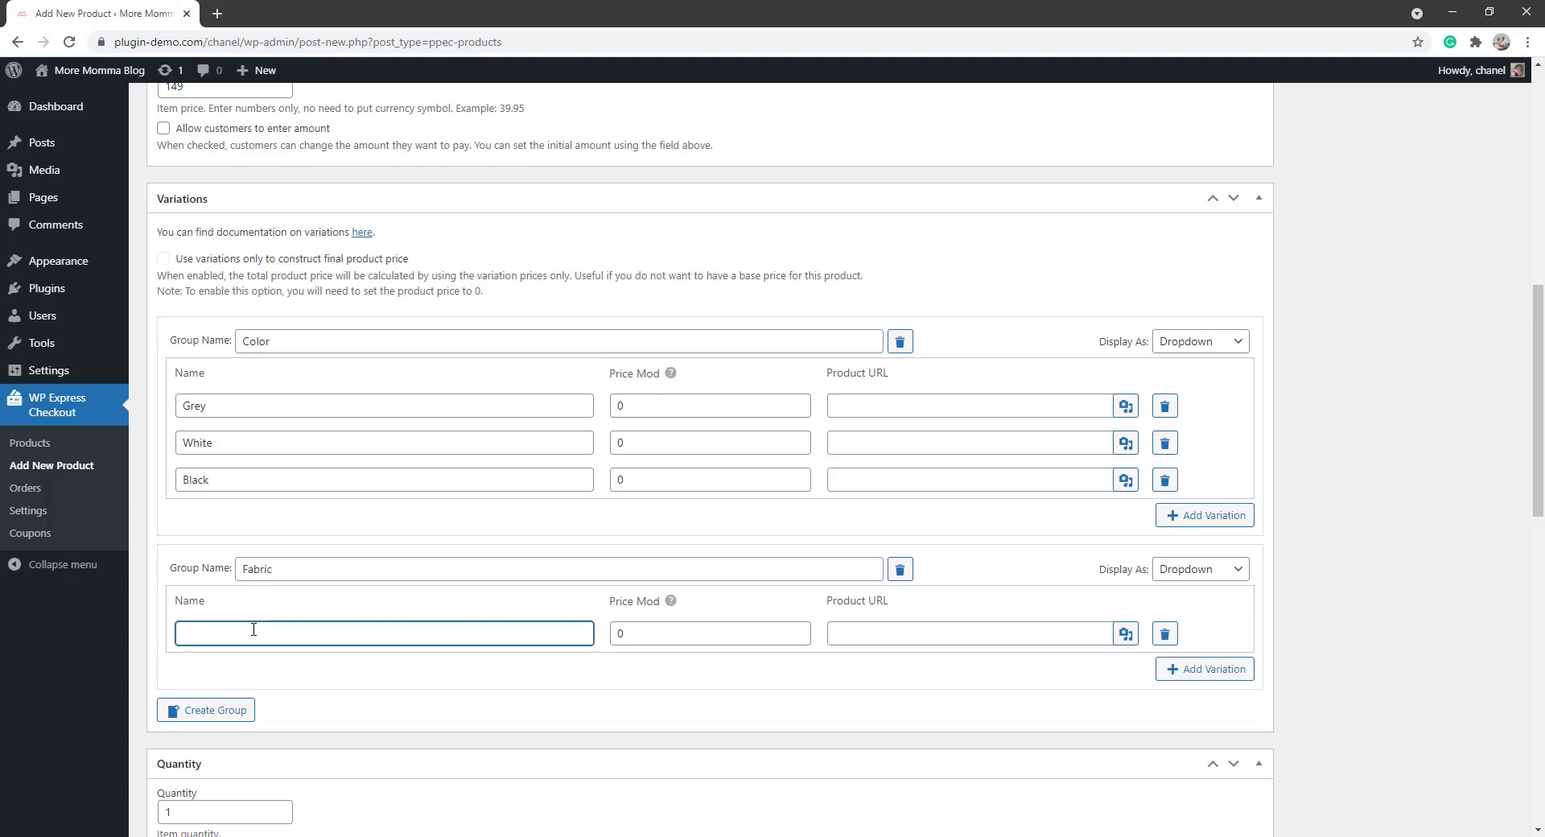
type("Basic")
- Add a "Luxury" variation with a price modifier of 25 to the Fabric group and display that group as radio buttons
left_click(1205, 669)
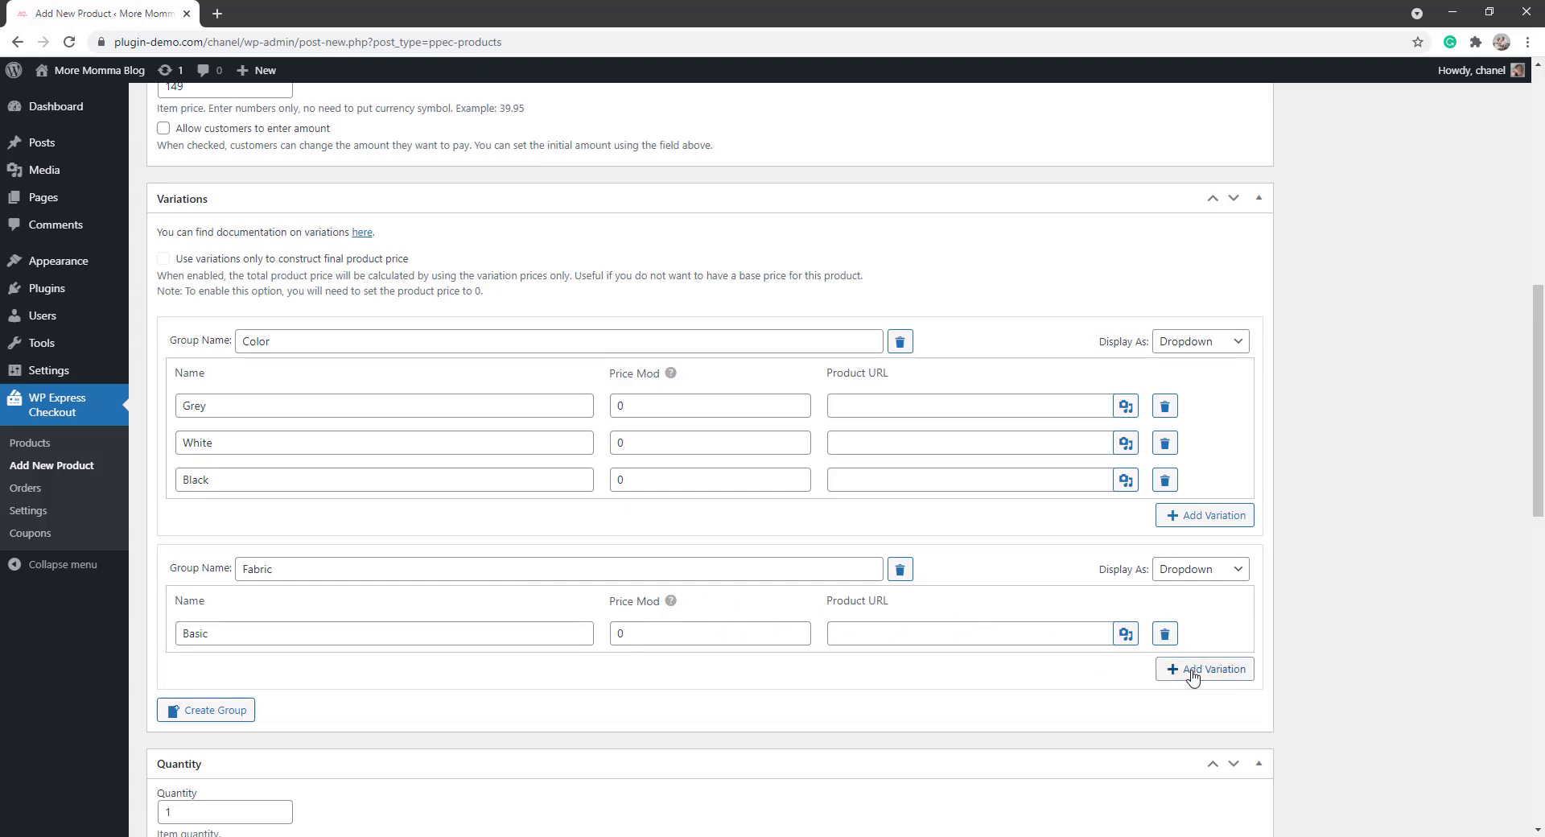
left_click(427, 673)
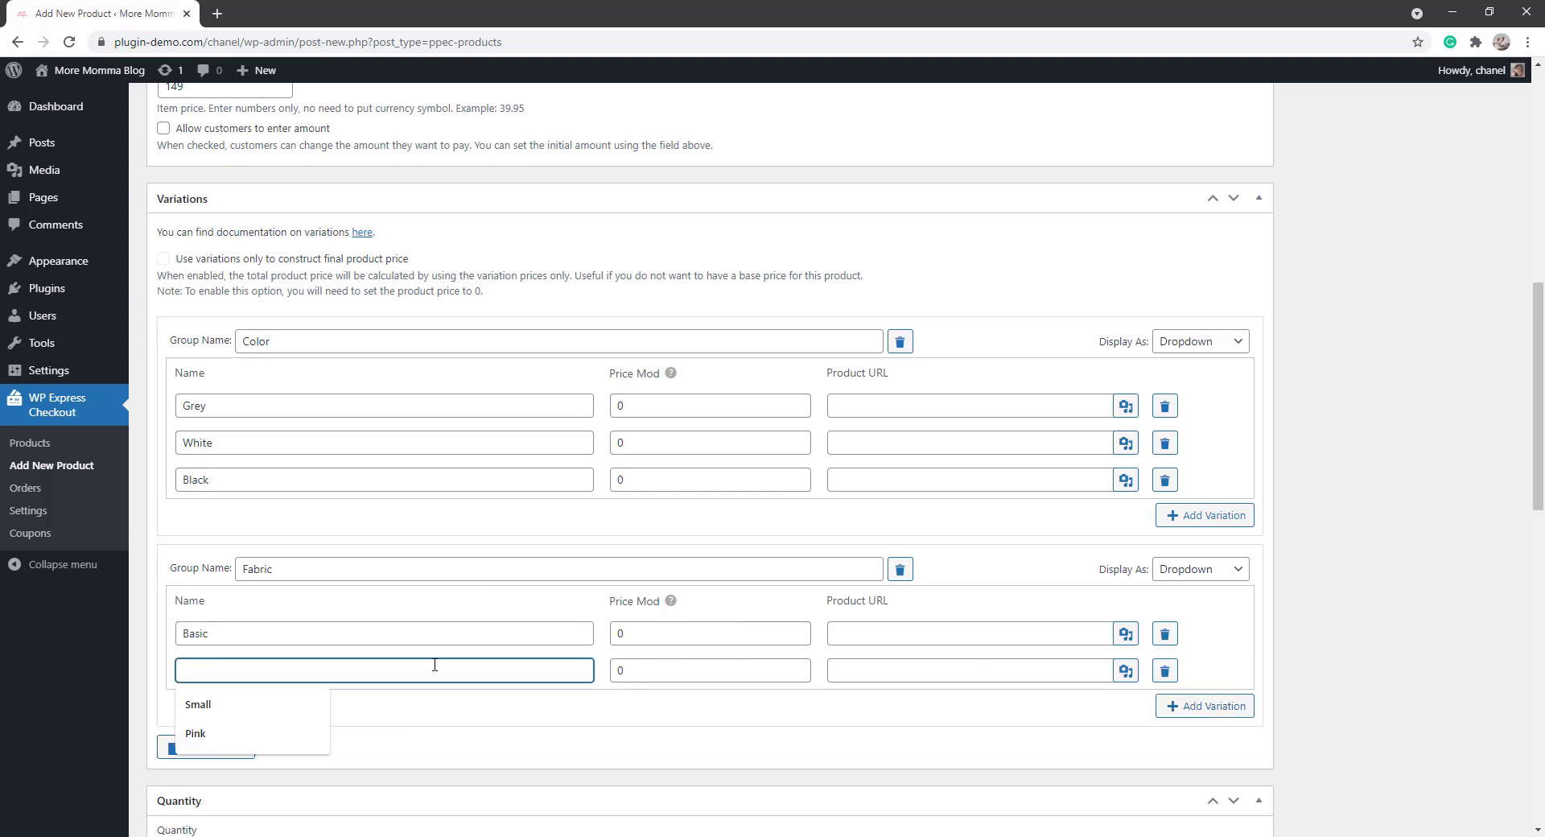
type("Luxury")
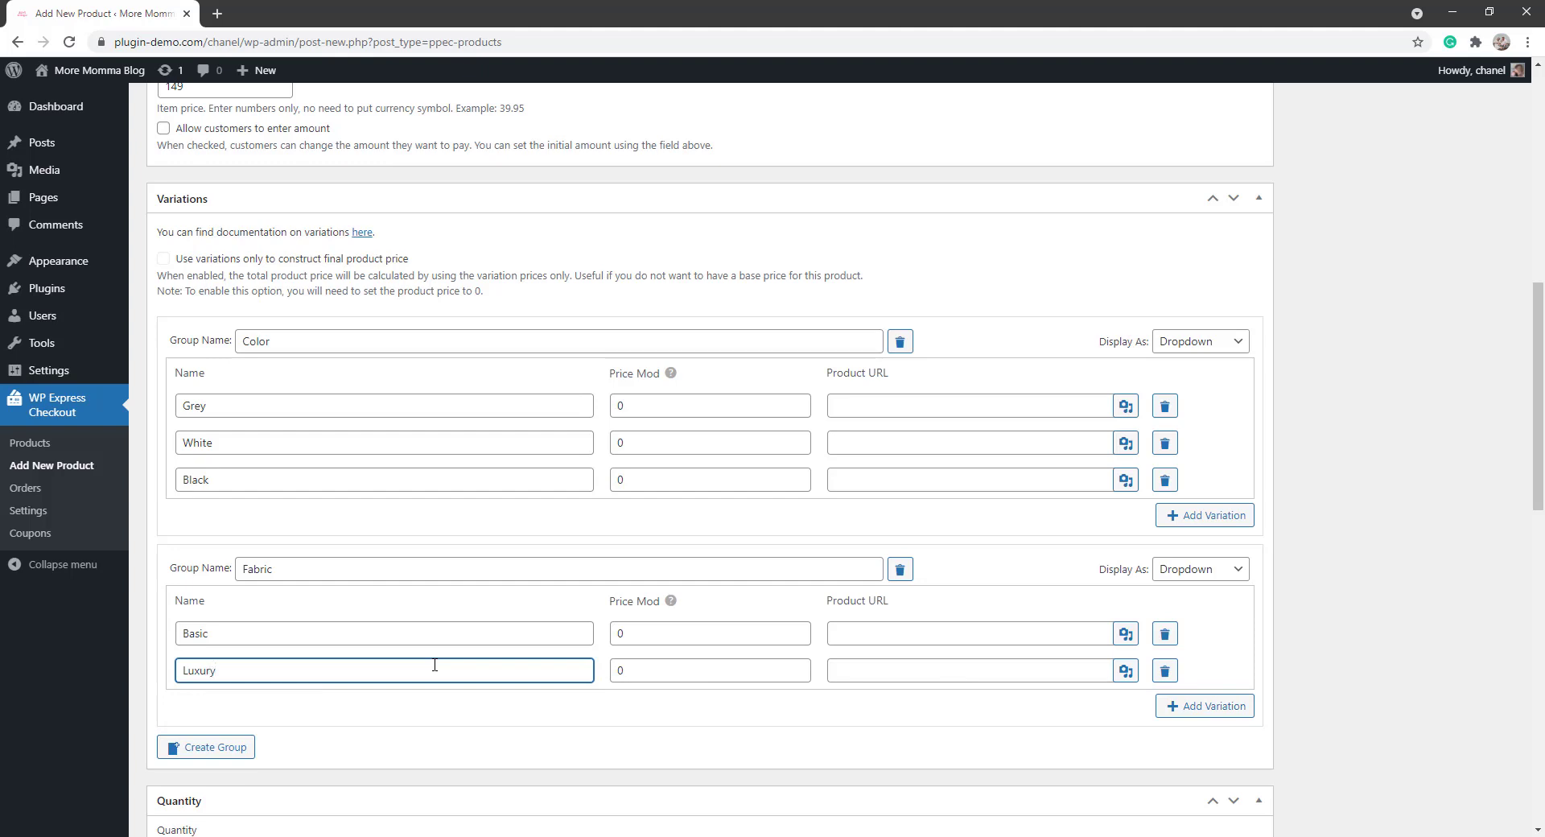
key("Tab")
type("25")
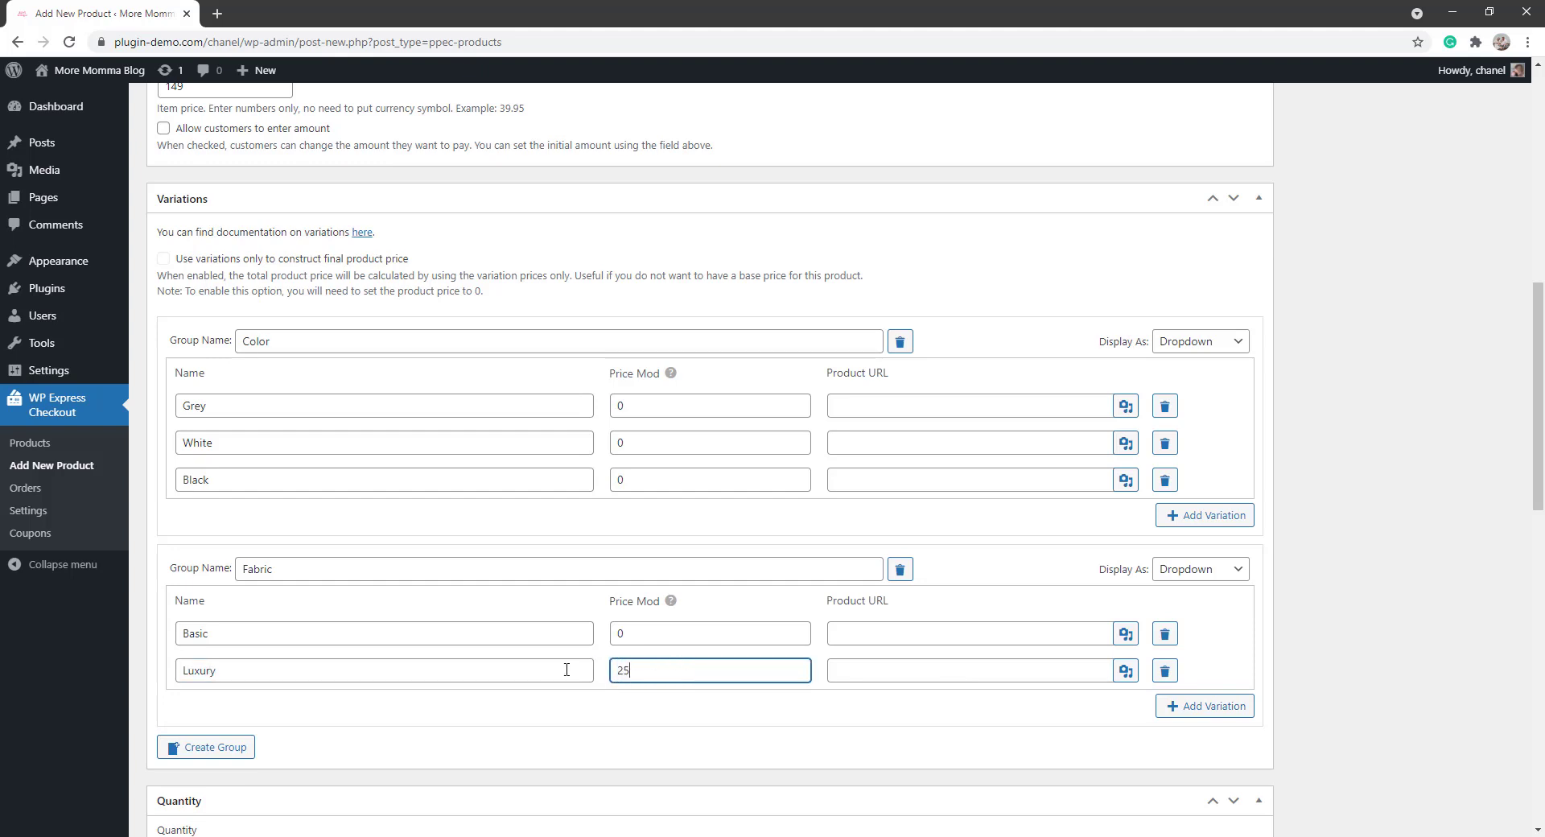
left_click(612, 745)
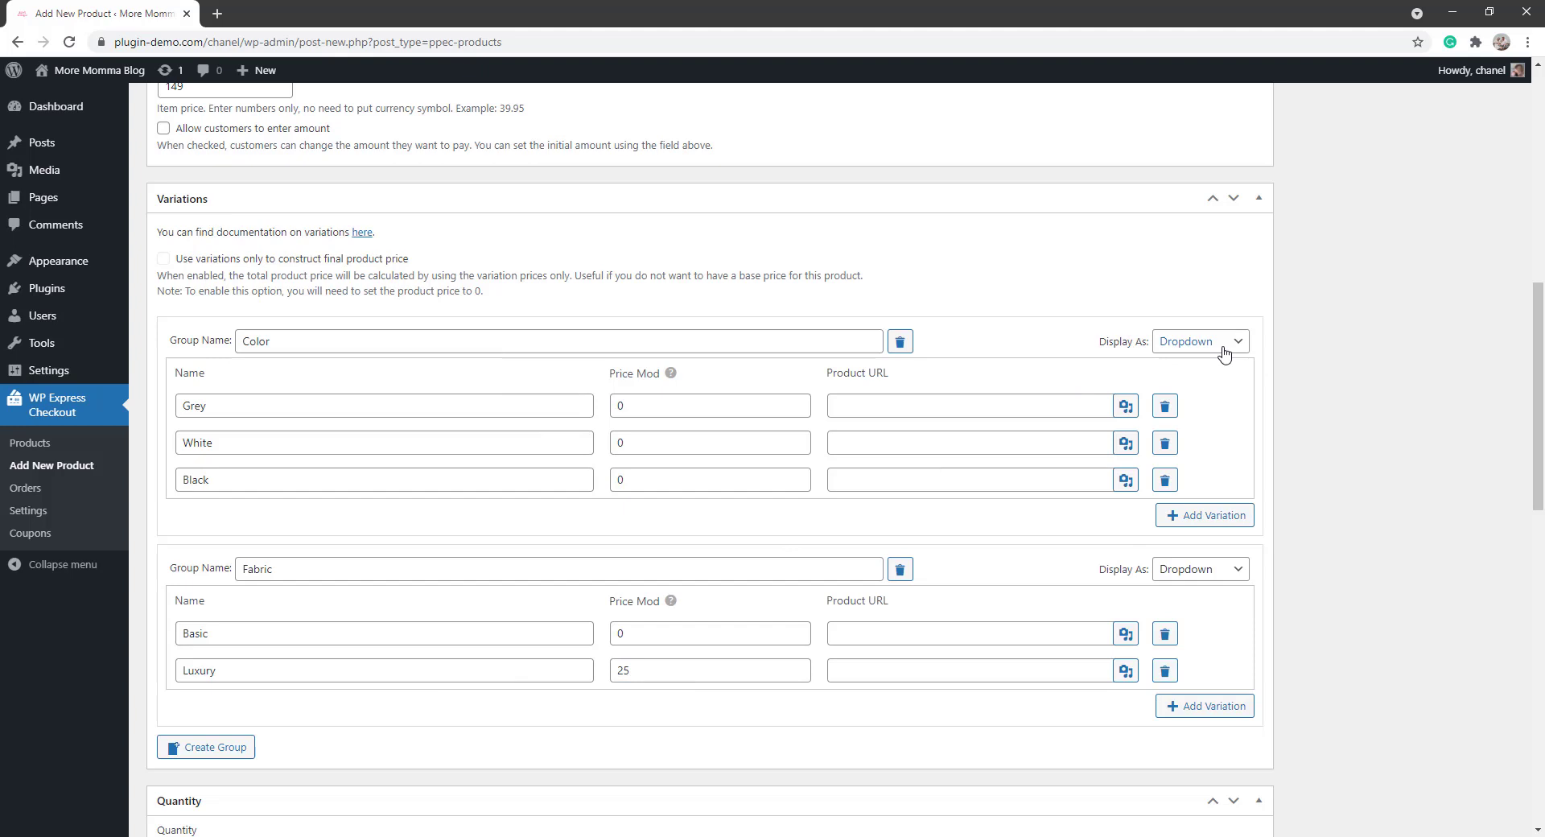
left_click(1243, 571)
left_click(1214, 609)
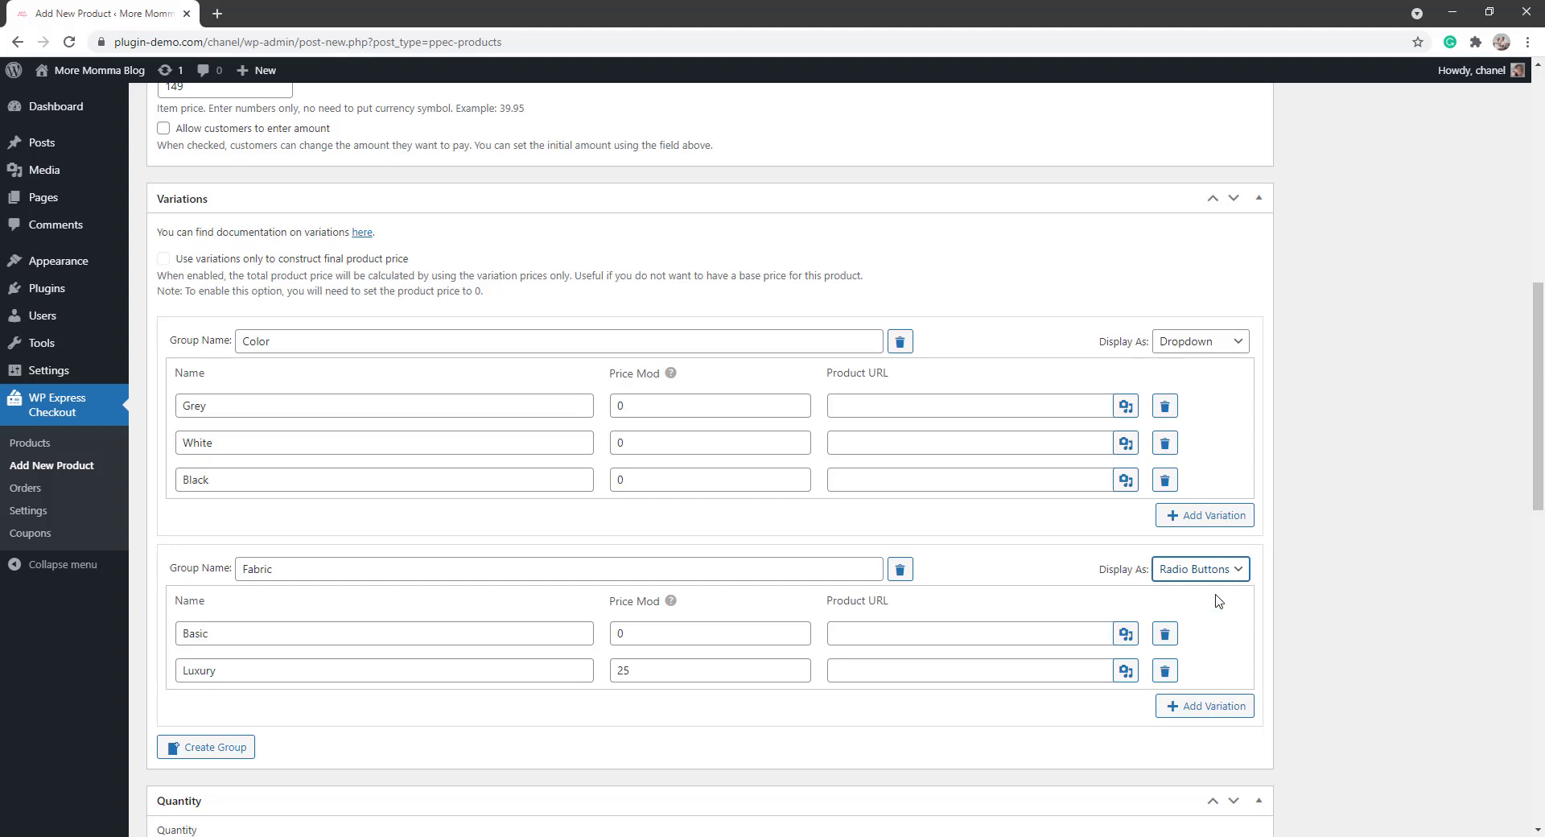
- Set the shipping cost to 50 and the tax to 10 percent, and mark the item as a physical product
scroll(432, 605, "down", 4)
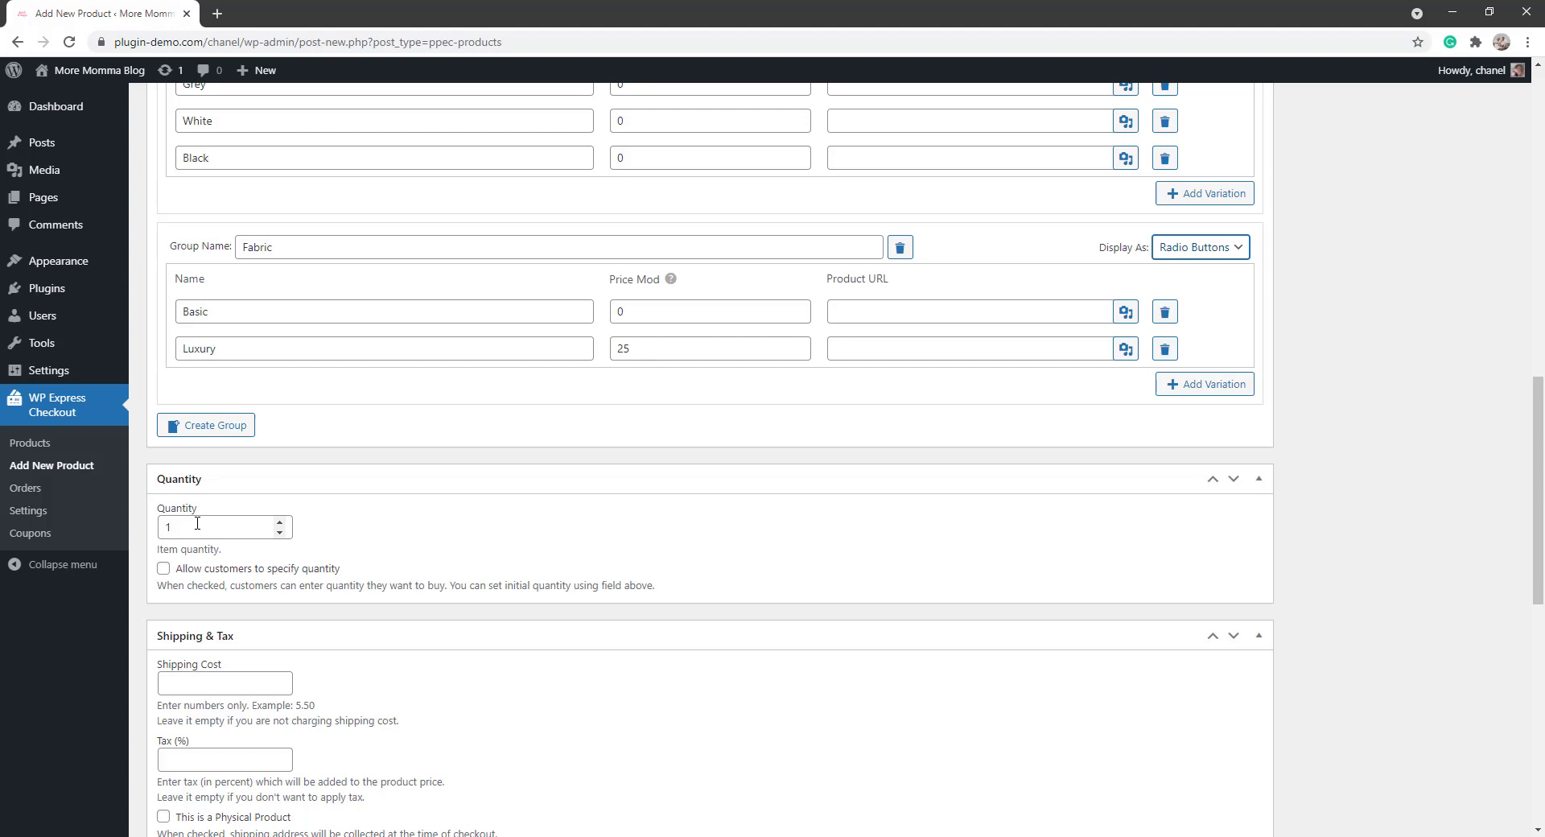
scroll(306, 652, "down", 4)
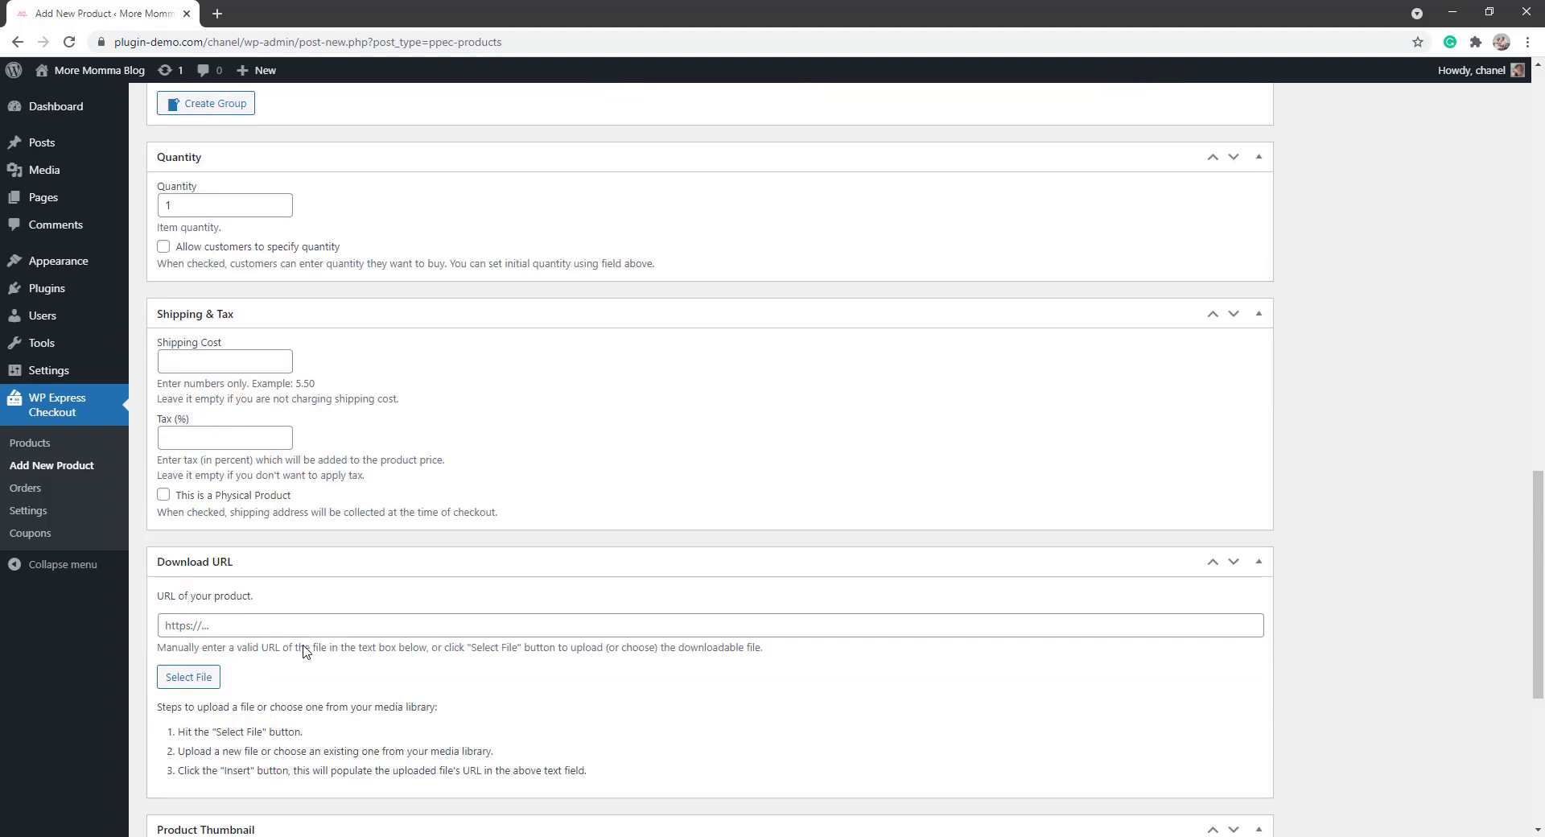
scroll(306, 652, "down", 1)
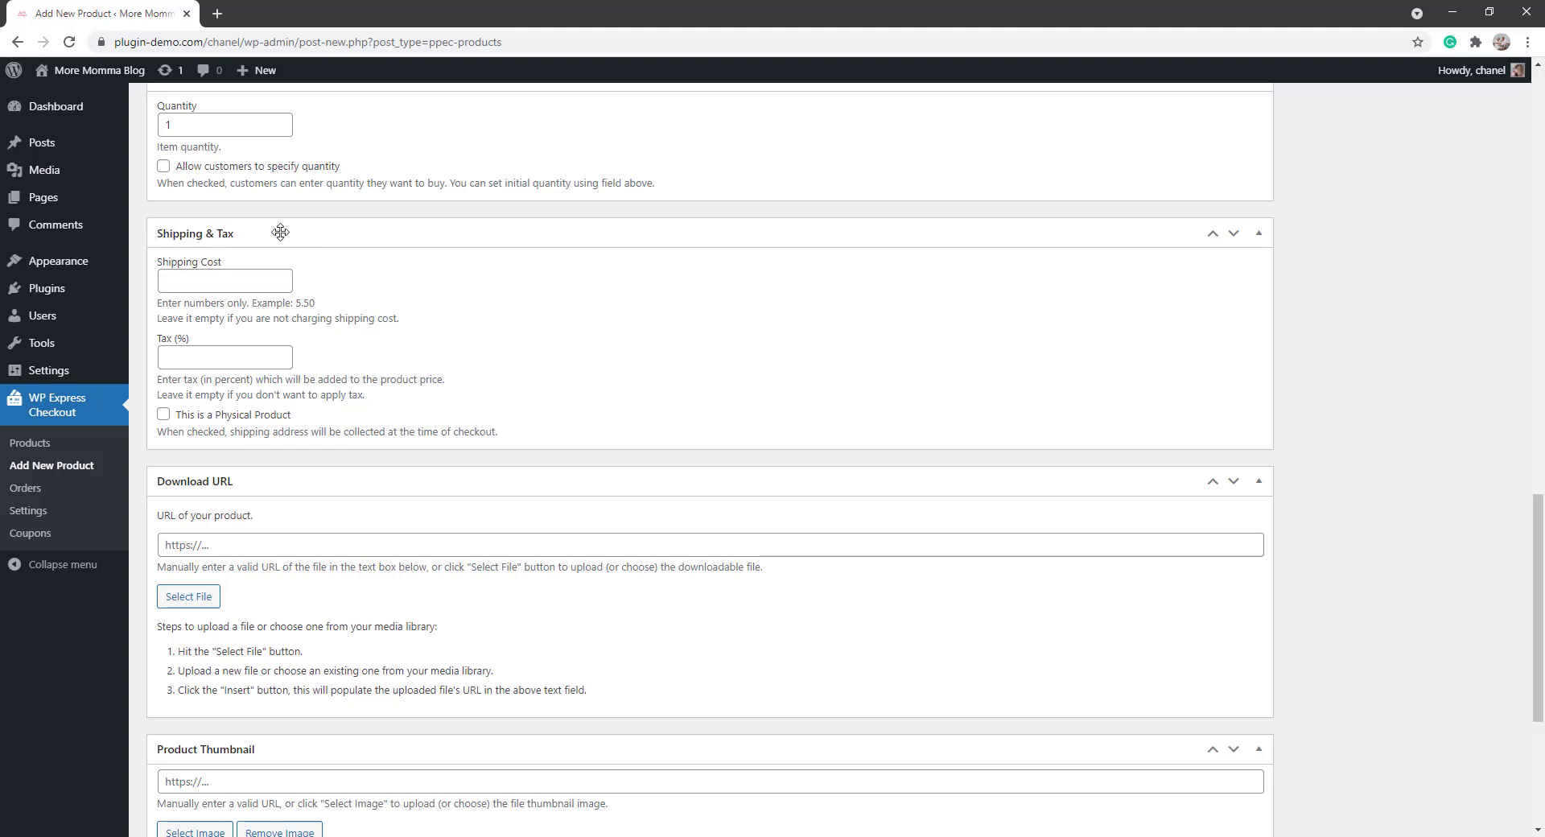
left_click(252, 287)
type("50")
left_click(210, 358)
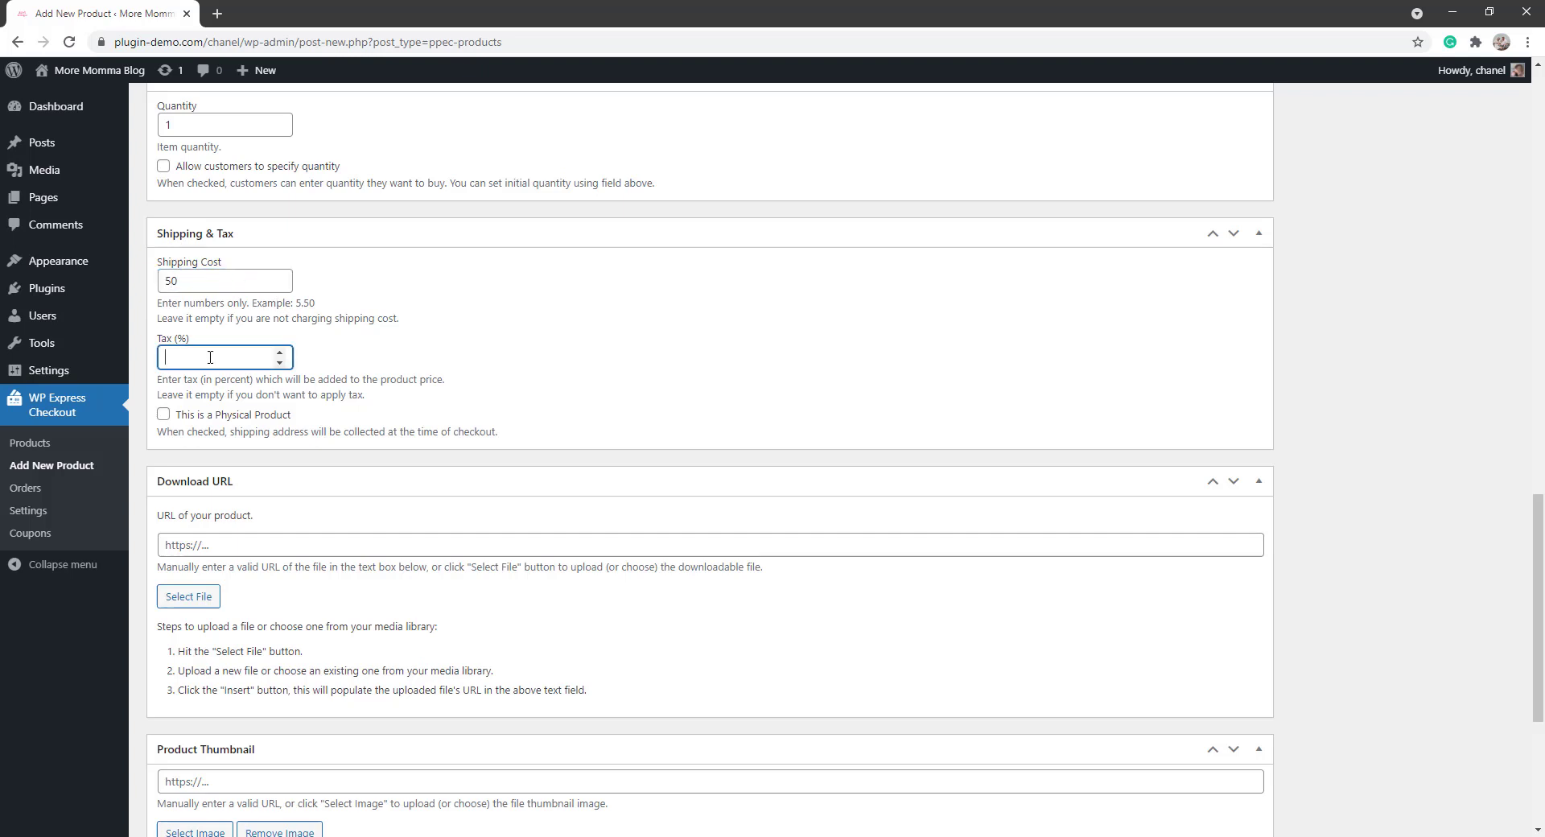
type("10")
left_click(165, 415)
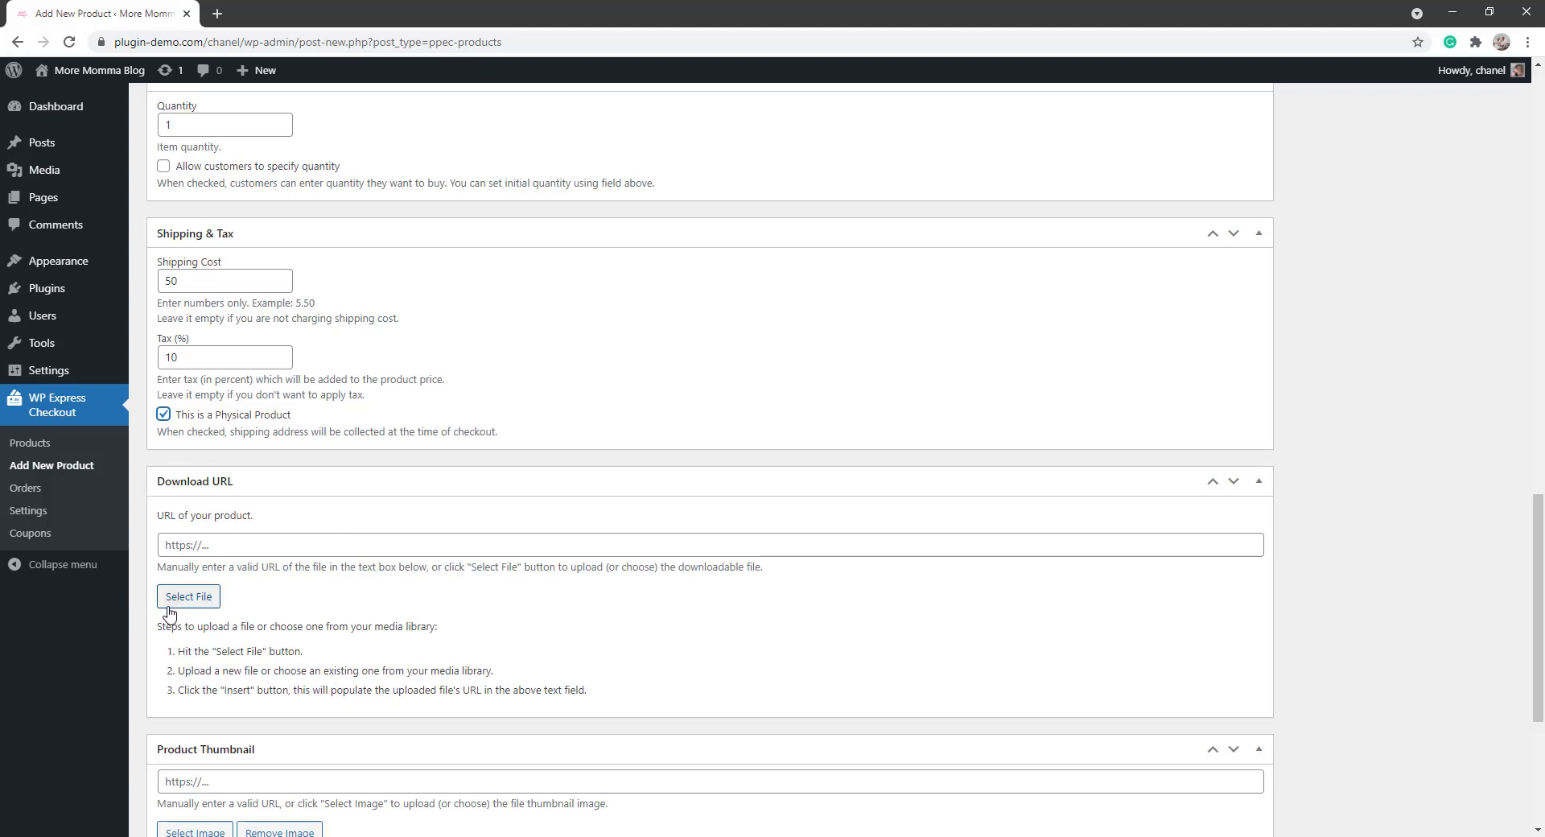
- Choose the existing rocking-chair.jpg image from the media library as the product thumbnail
scroll(403, 650, "down", 2)
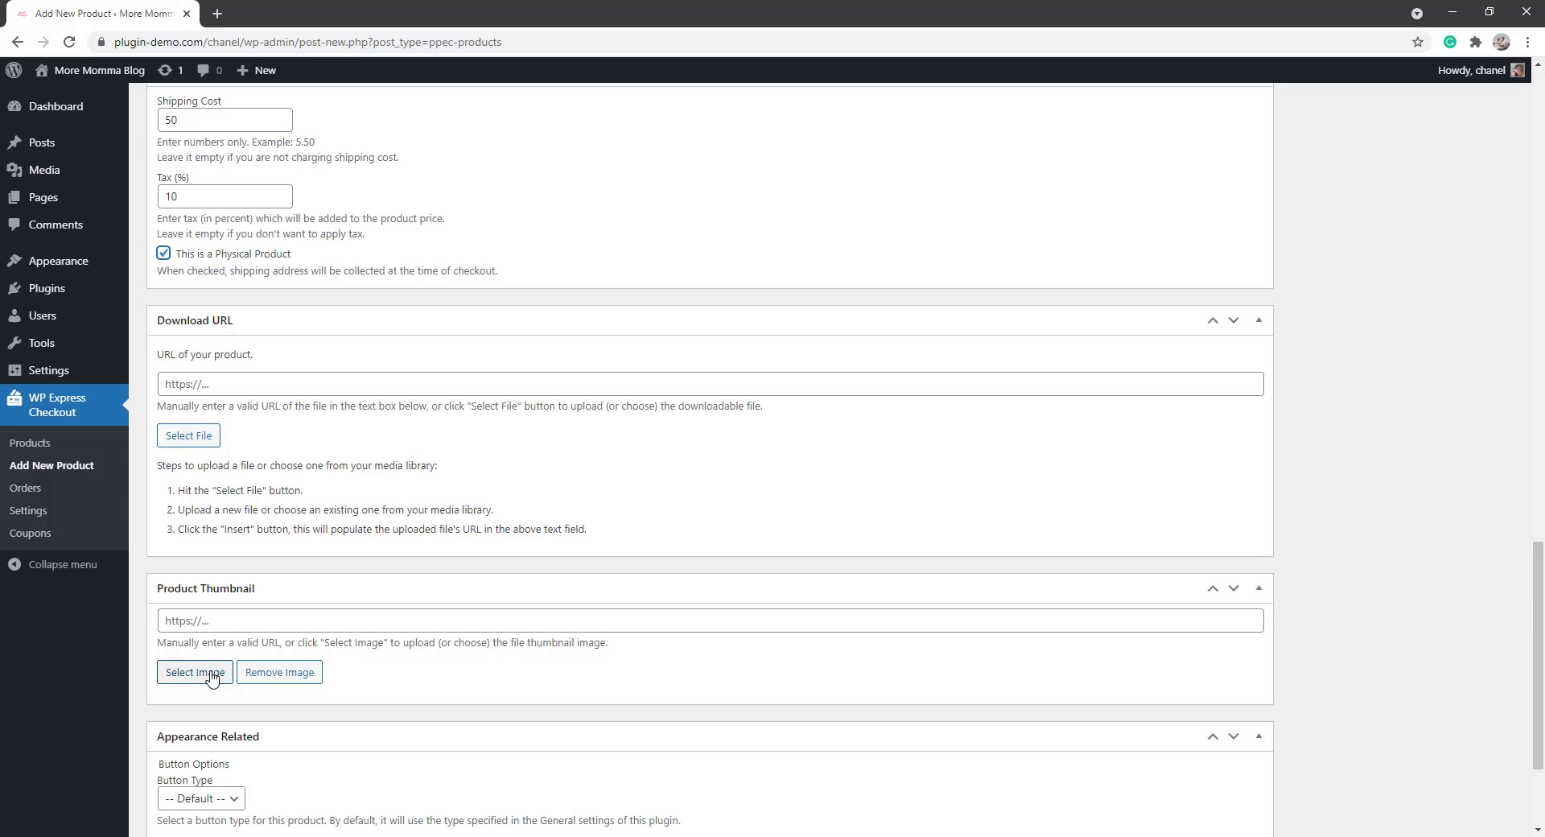
left_click(212, 673)
left_click(88, 278)
left_click(1482, 790)
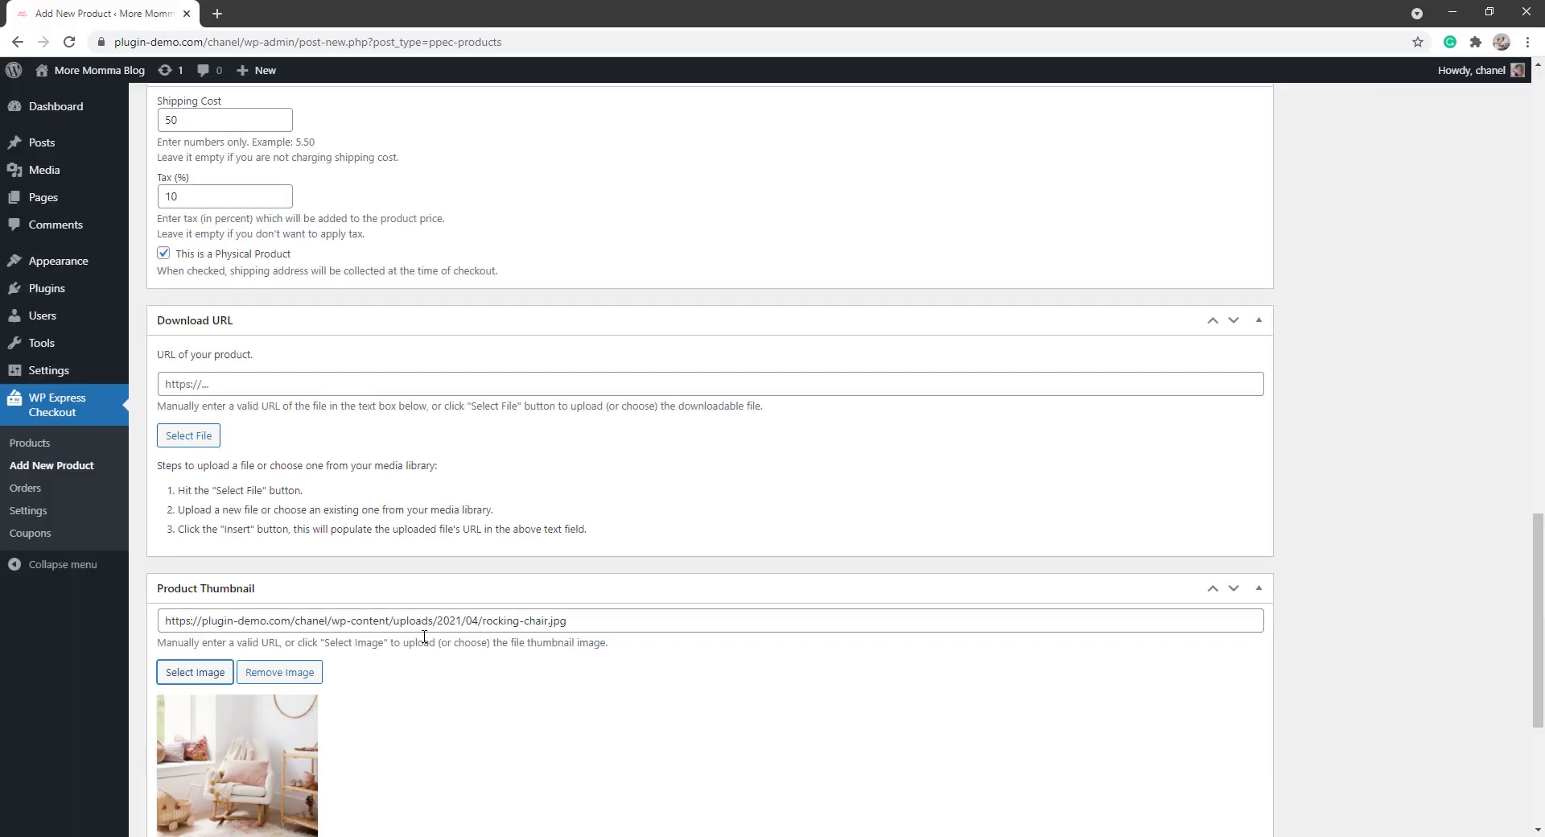
- Publish the Couch product
scroll(424, 636, "down", 5)
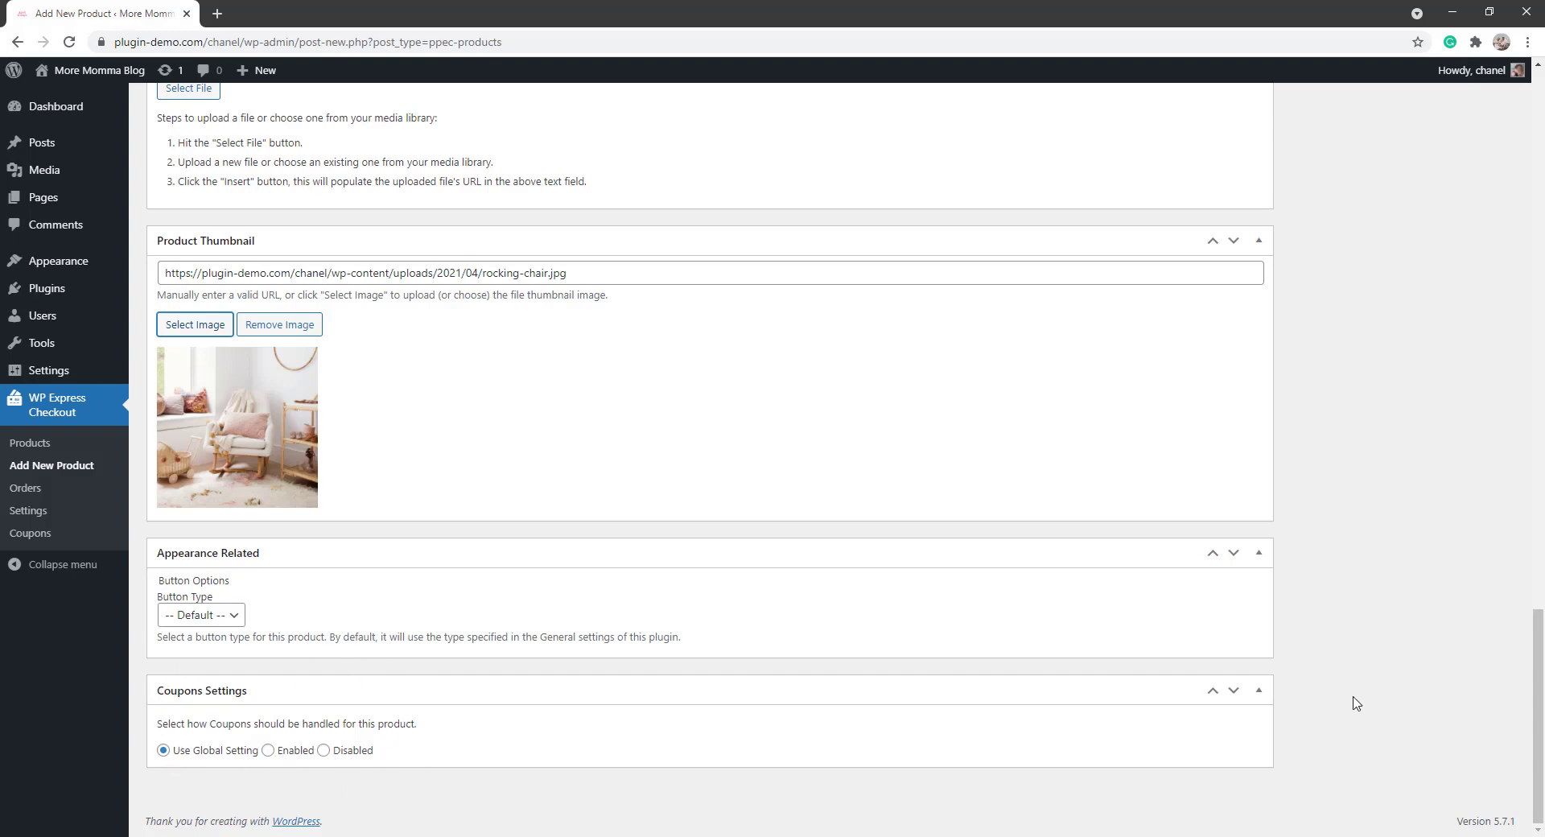
left_click_drag(1541, 730, 1540, 191)
left_click(1479, 423)
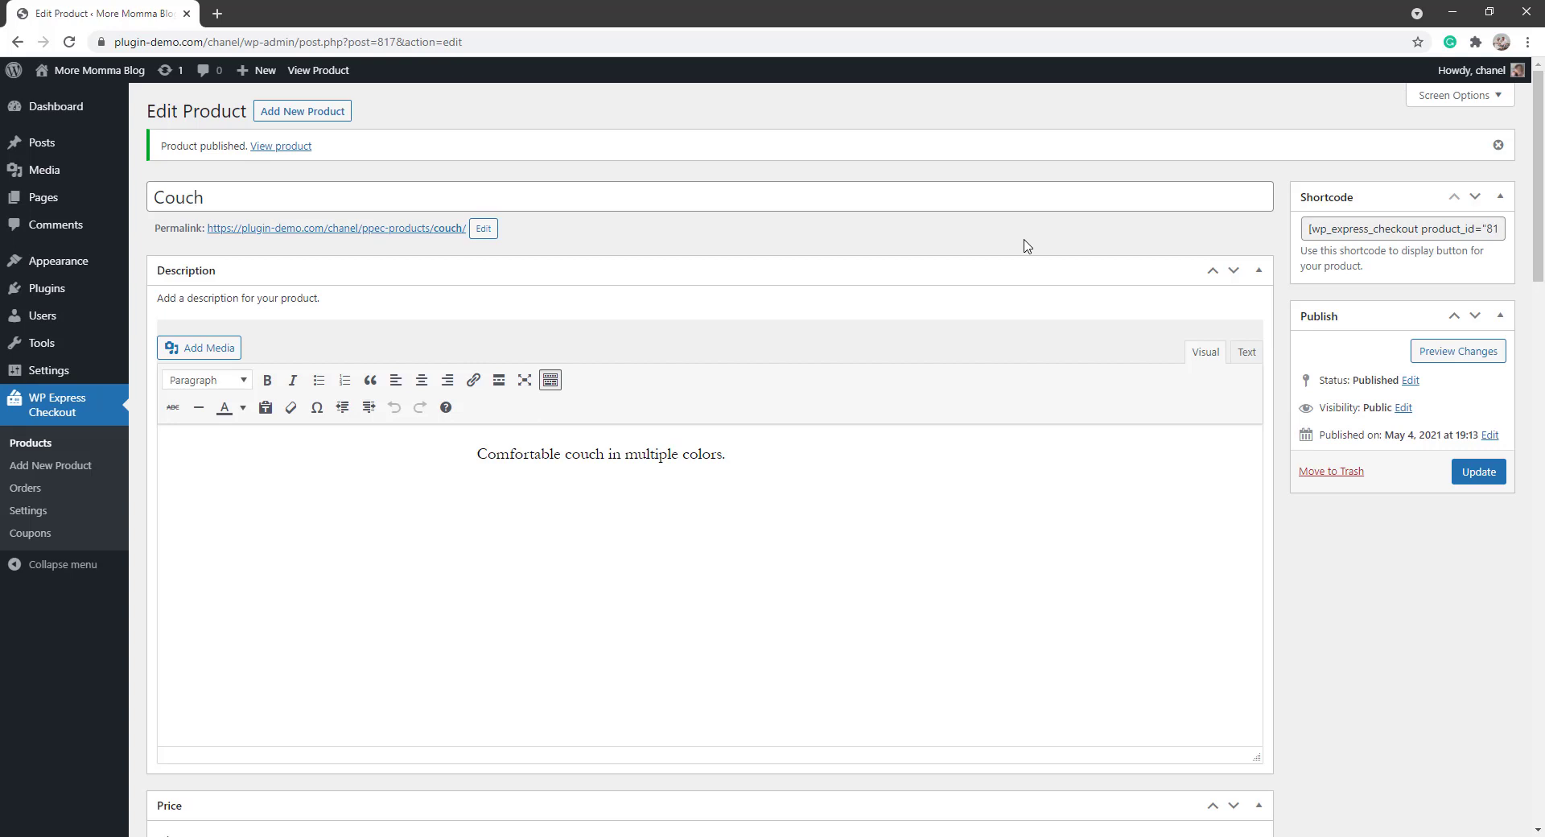
- Copy the Couch product's full WP Express Checkout shortcode
left_click(1307, 226)
key("ctrl+c")
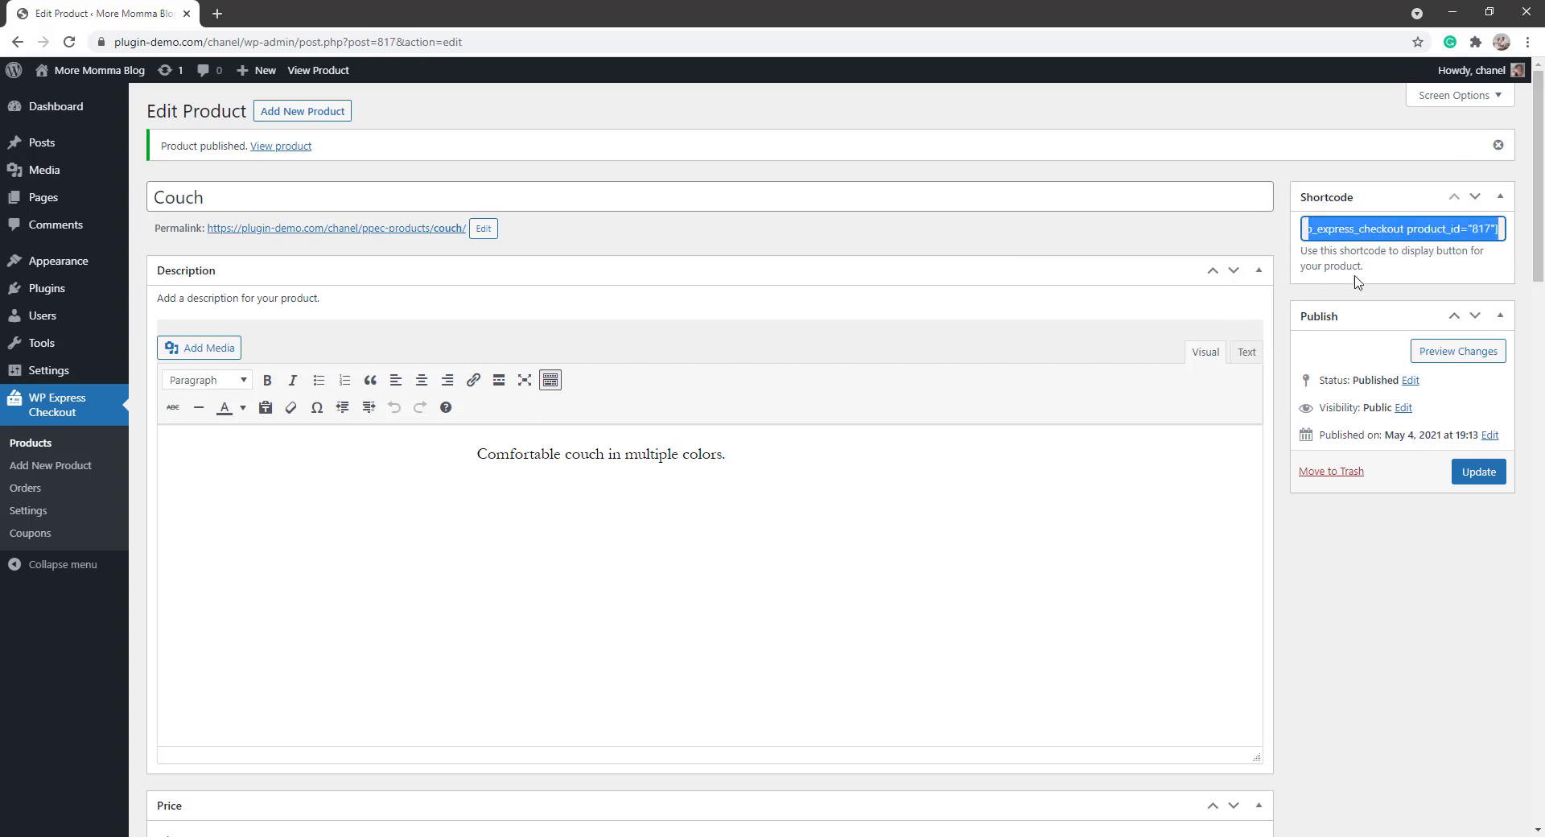
right_click(1373, 231)
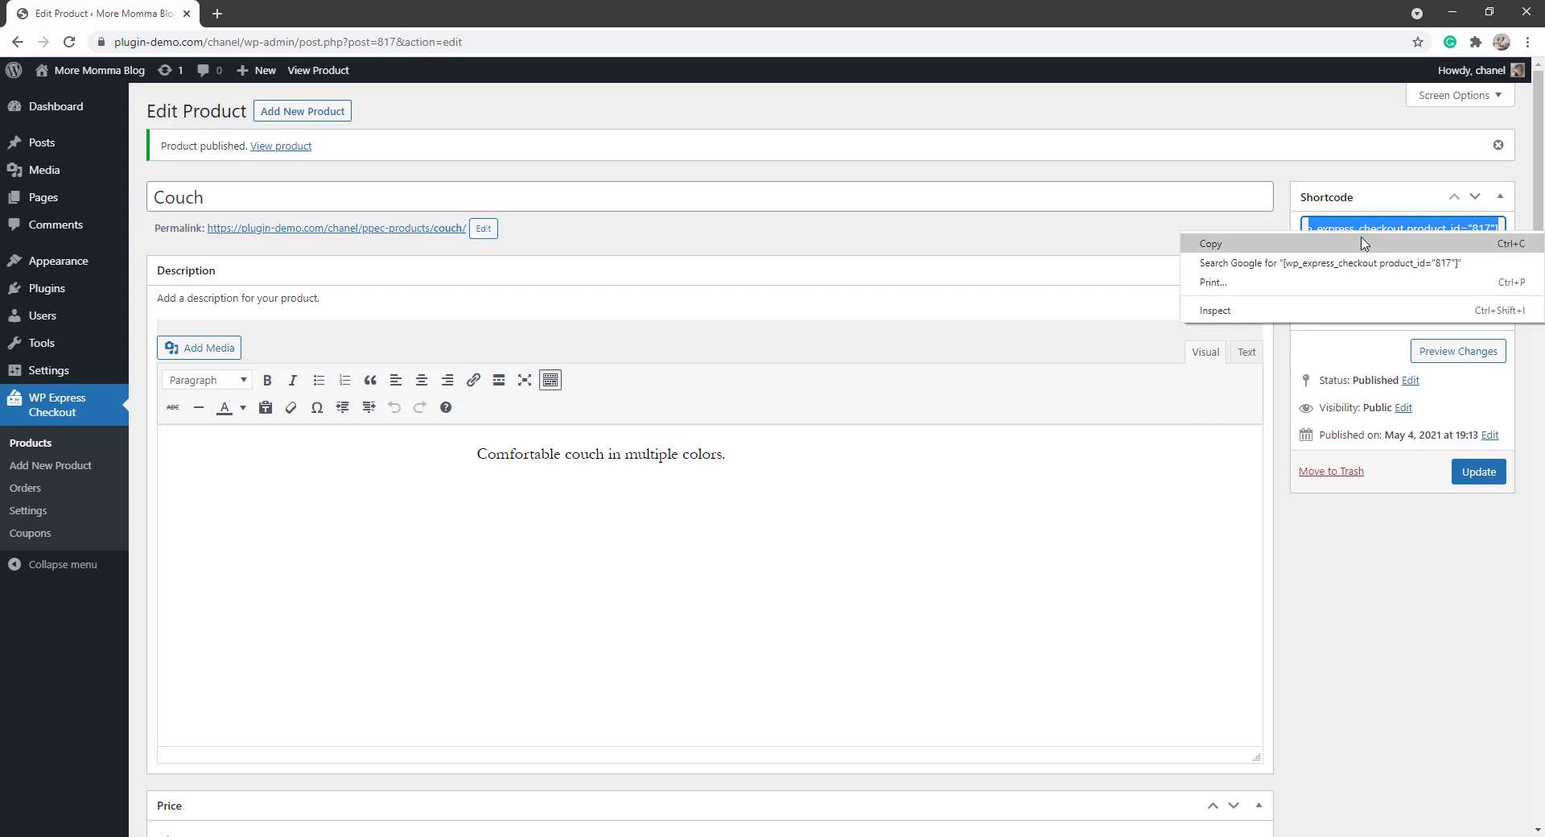
left_click(1266, 240)
- Create a new WordPress page titled "Furniture"
mouse_move(48, 201)
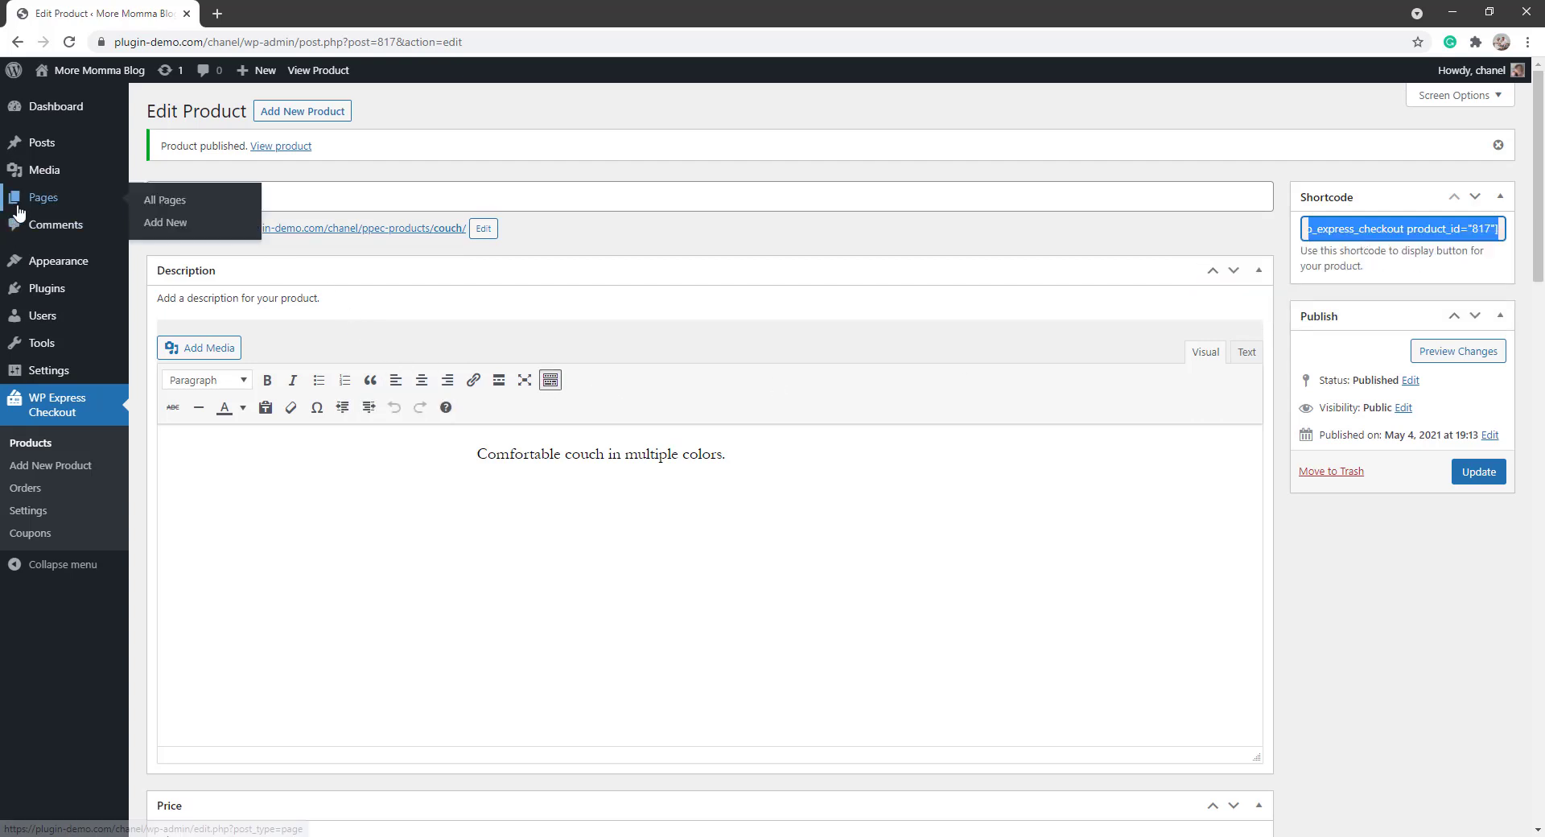
left_click(156, 231)
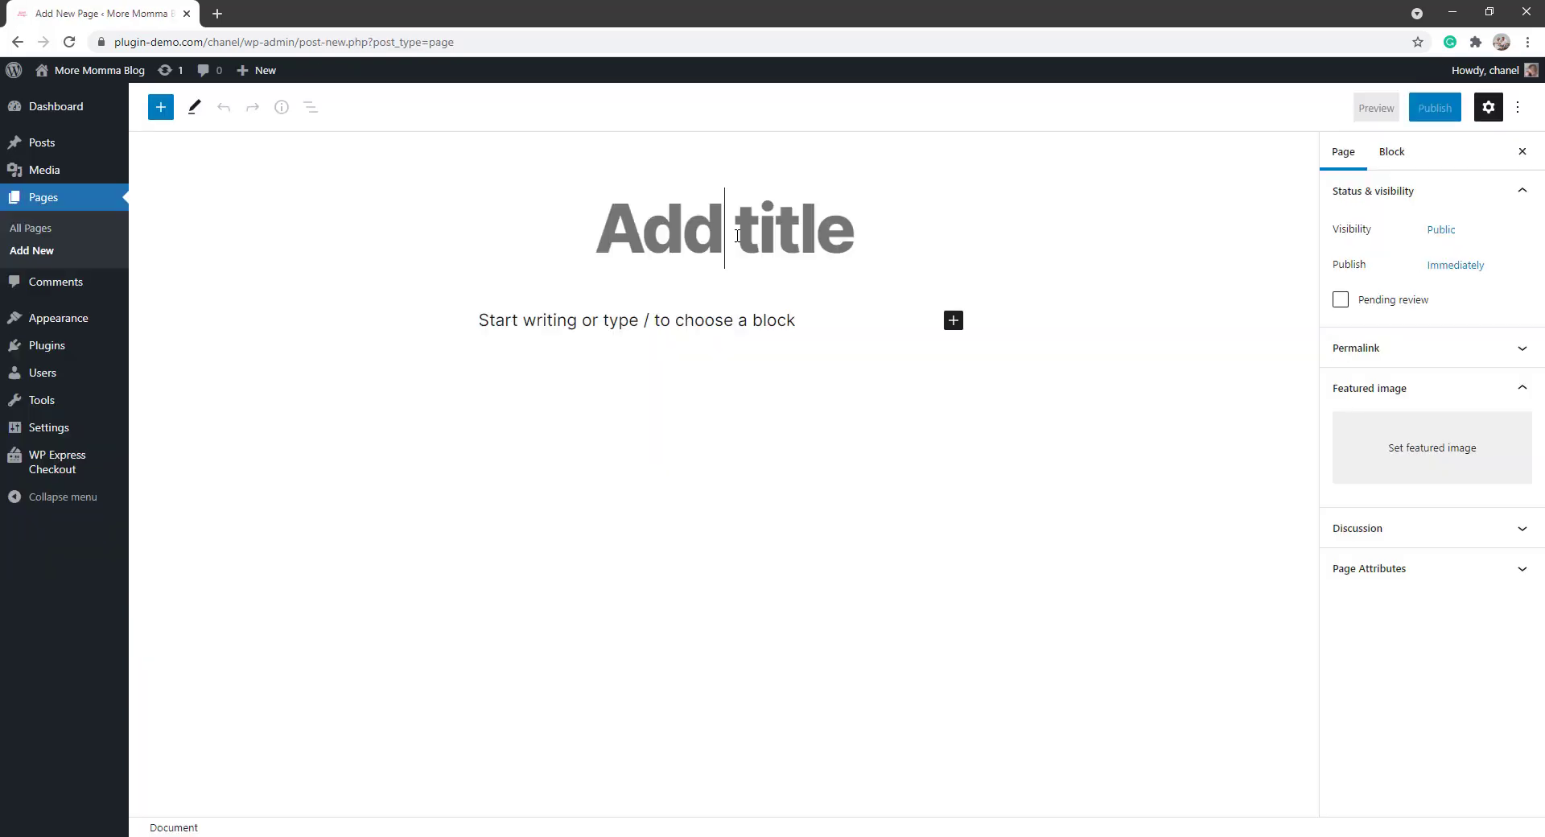
type("Furniture")
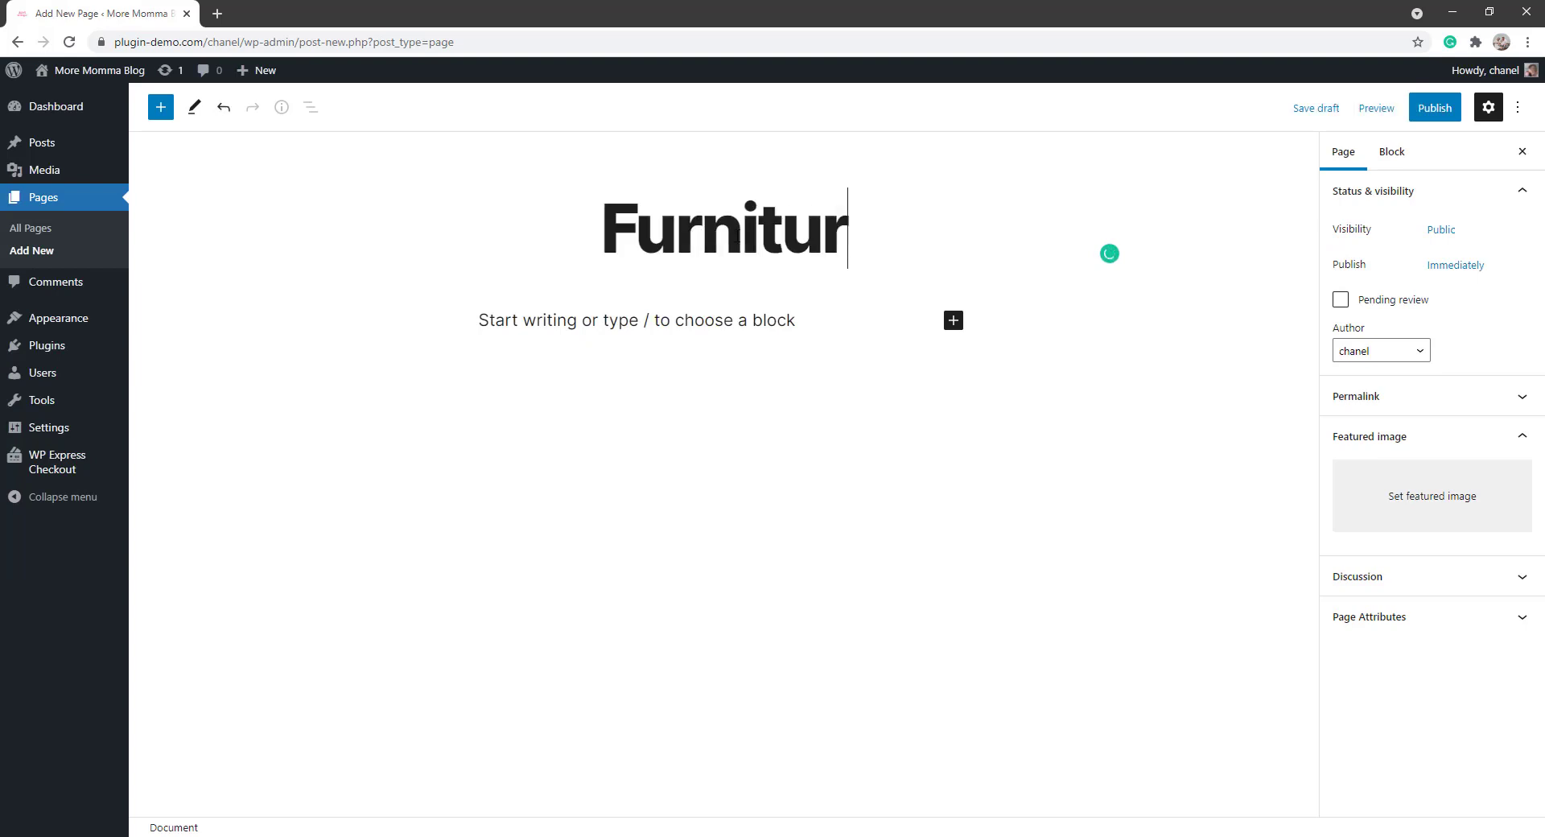
- Add a Shortcode block below the page title with the copied Couch shortcode, extended with template="1"
left_click(749, 319)
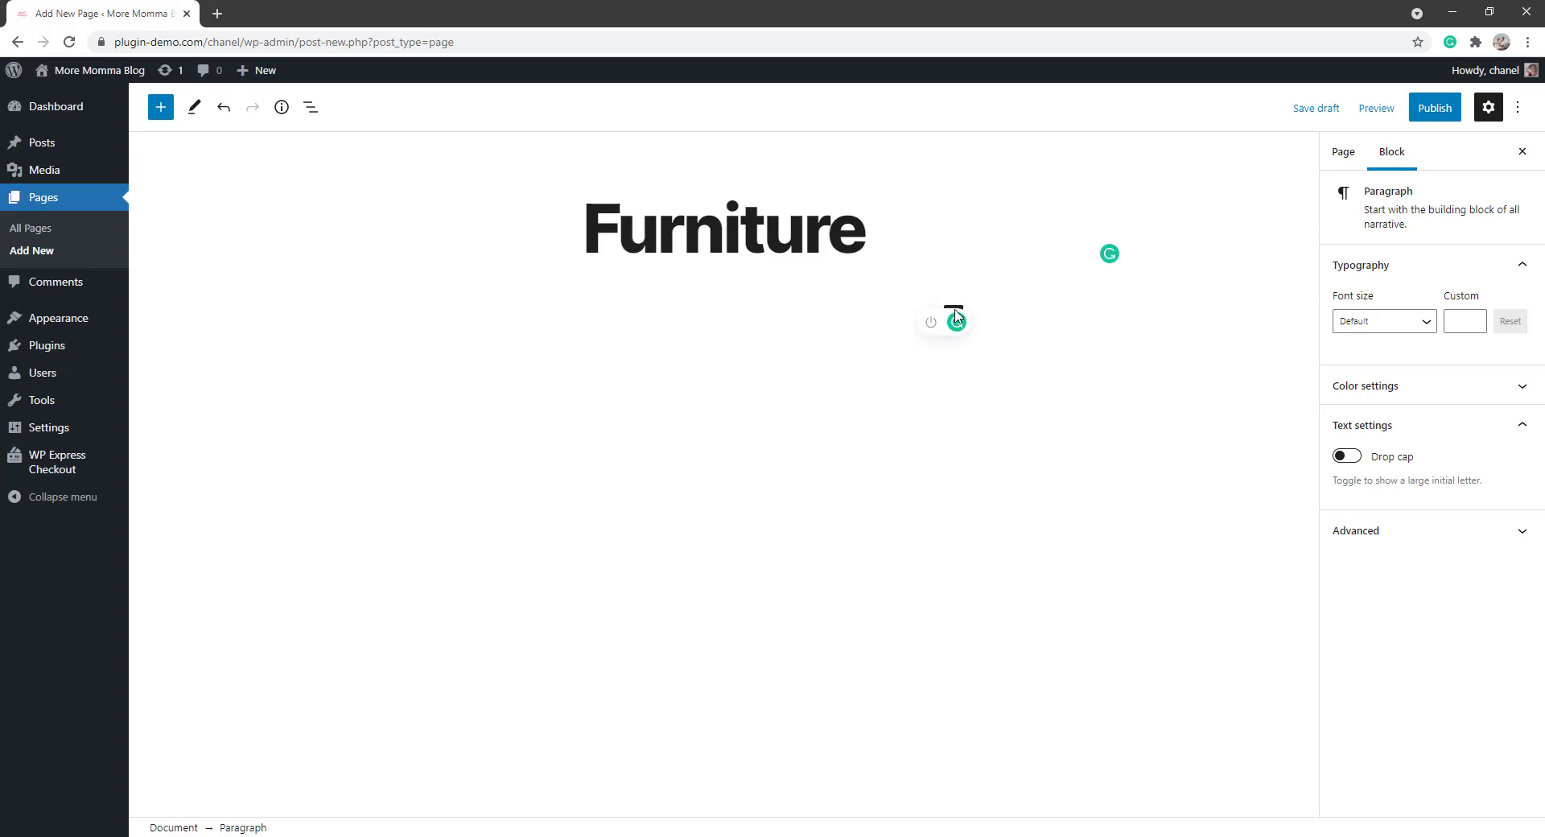
left_click(953, 315)
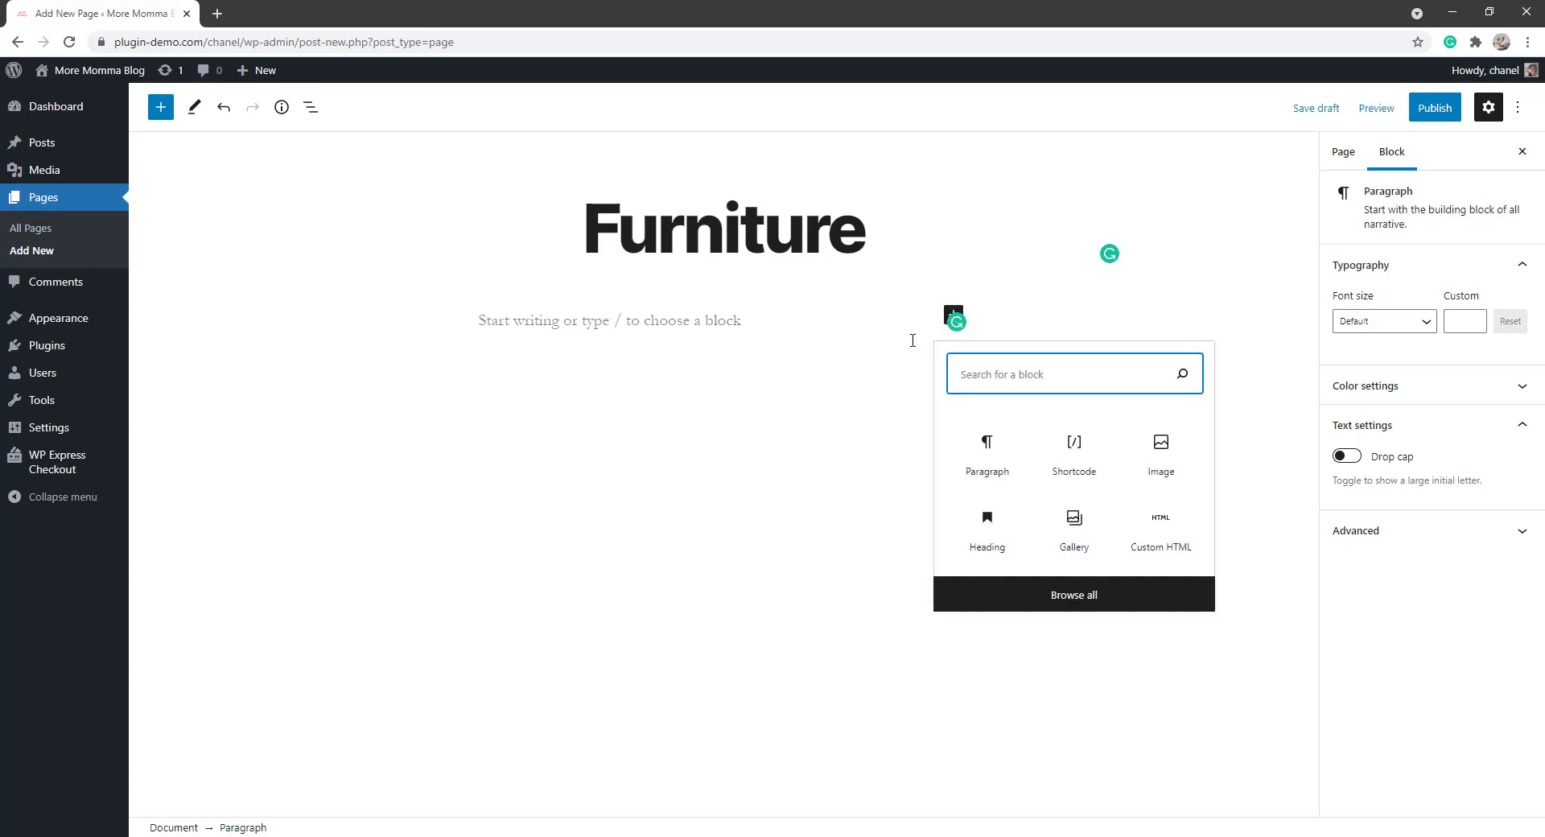
left_click(1077, 472)
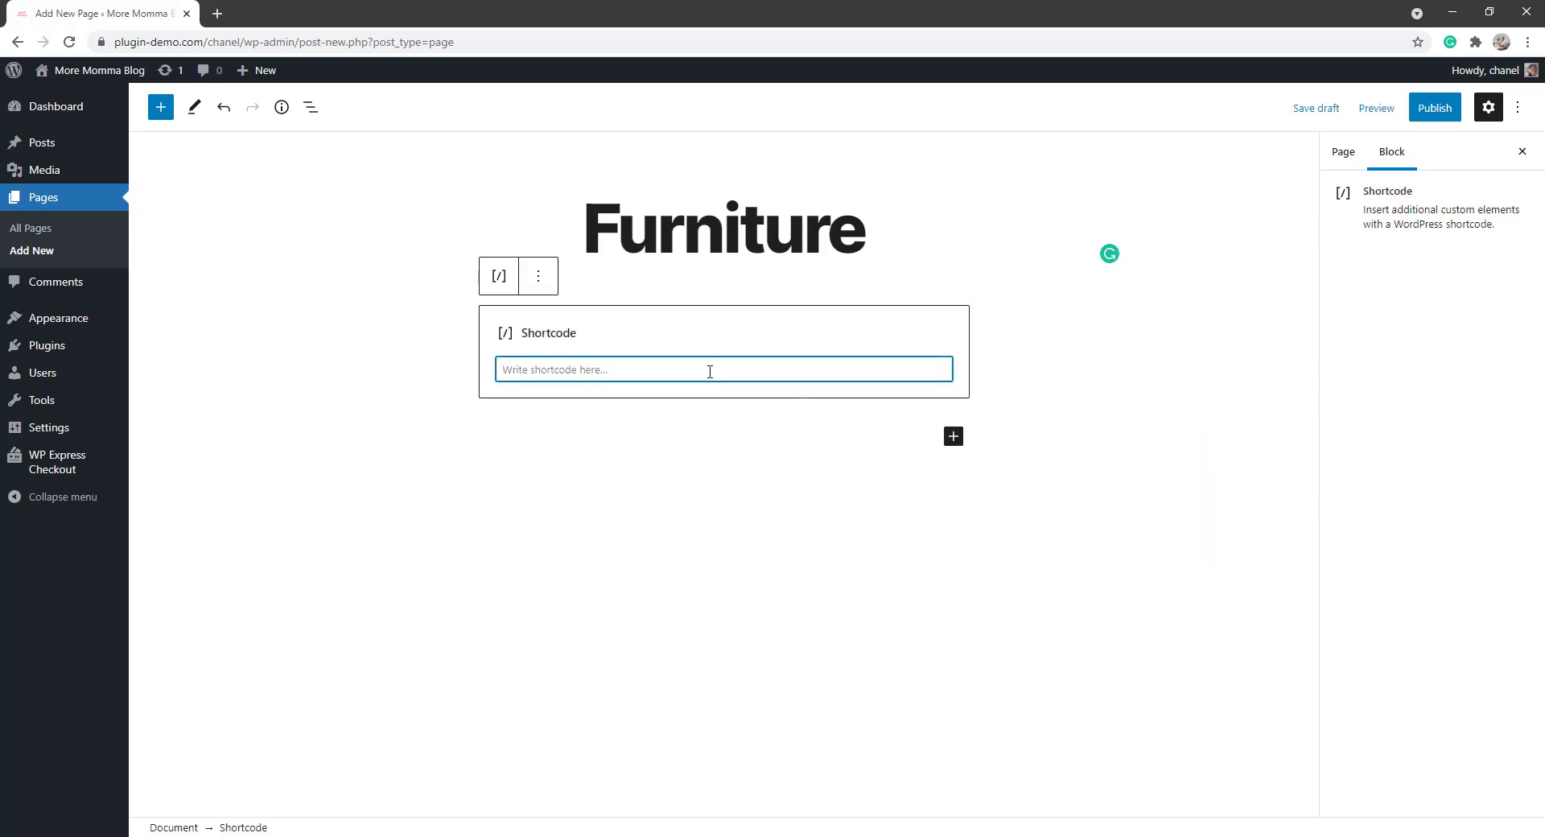
key("ctrl+v")
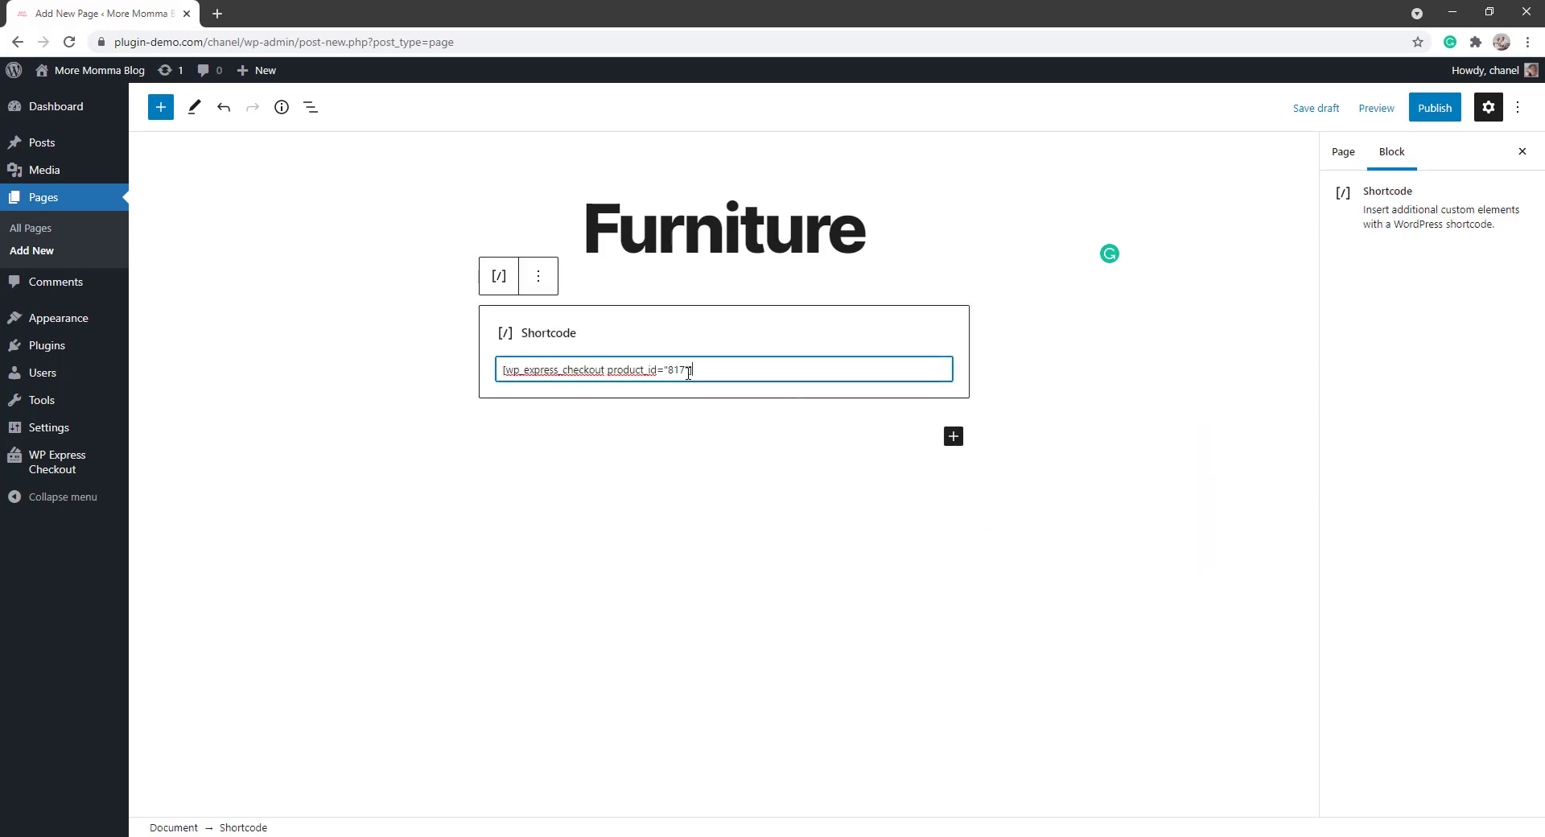
key("Left")
type("template=\"1\"")
- Publish the Furniture page and view it on the live site
left_click(1438, 113)
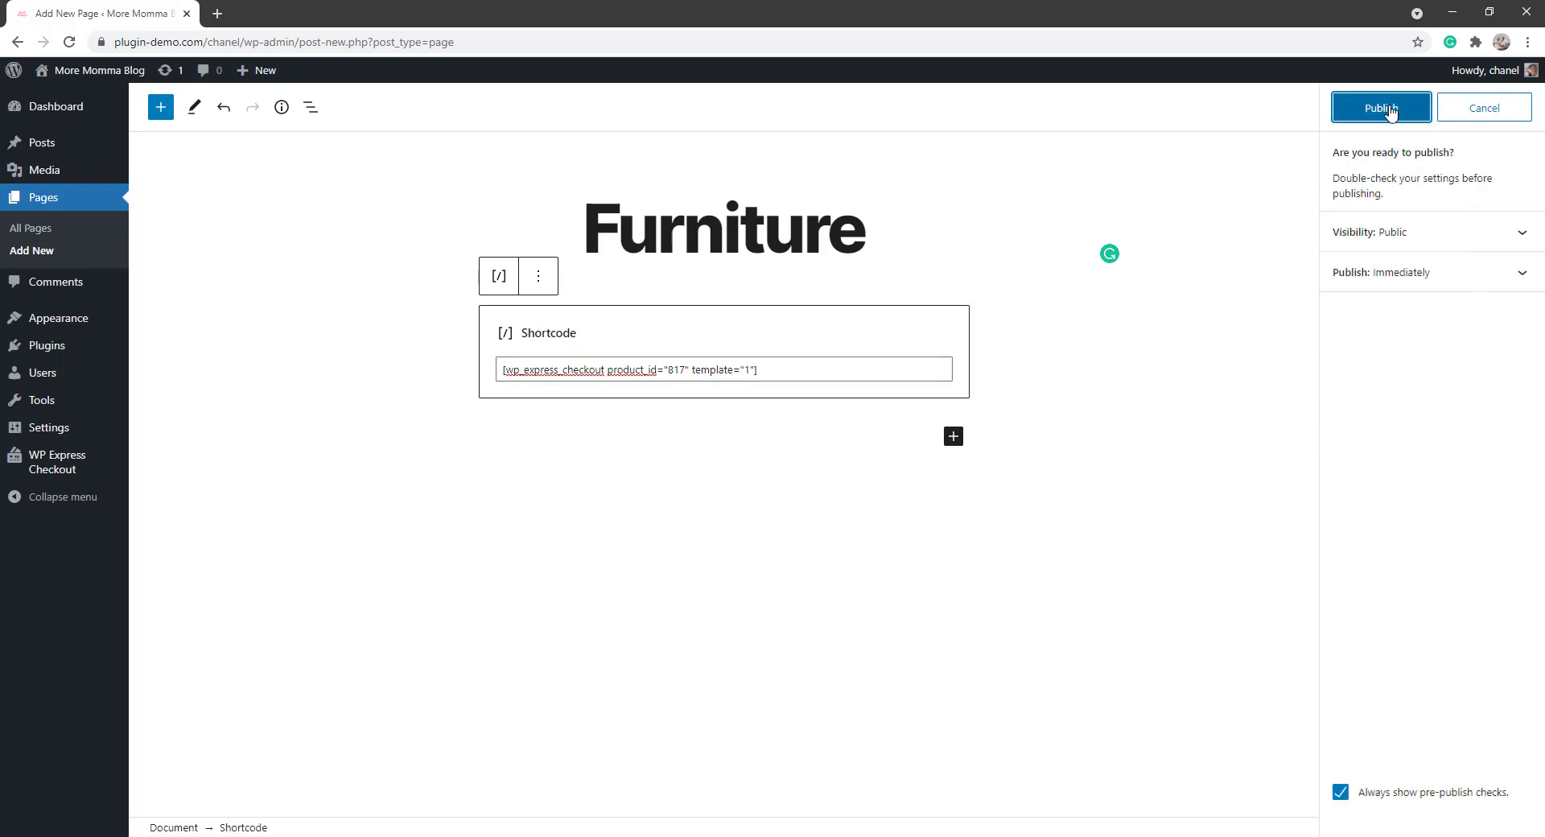
left_click(1389, 111)
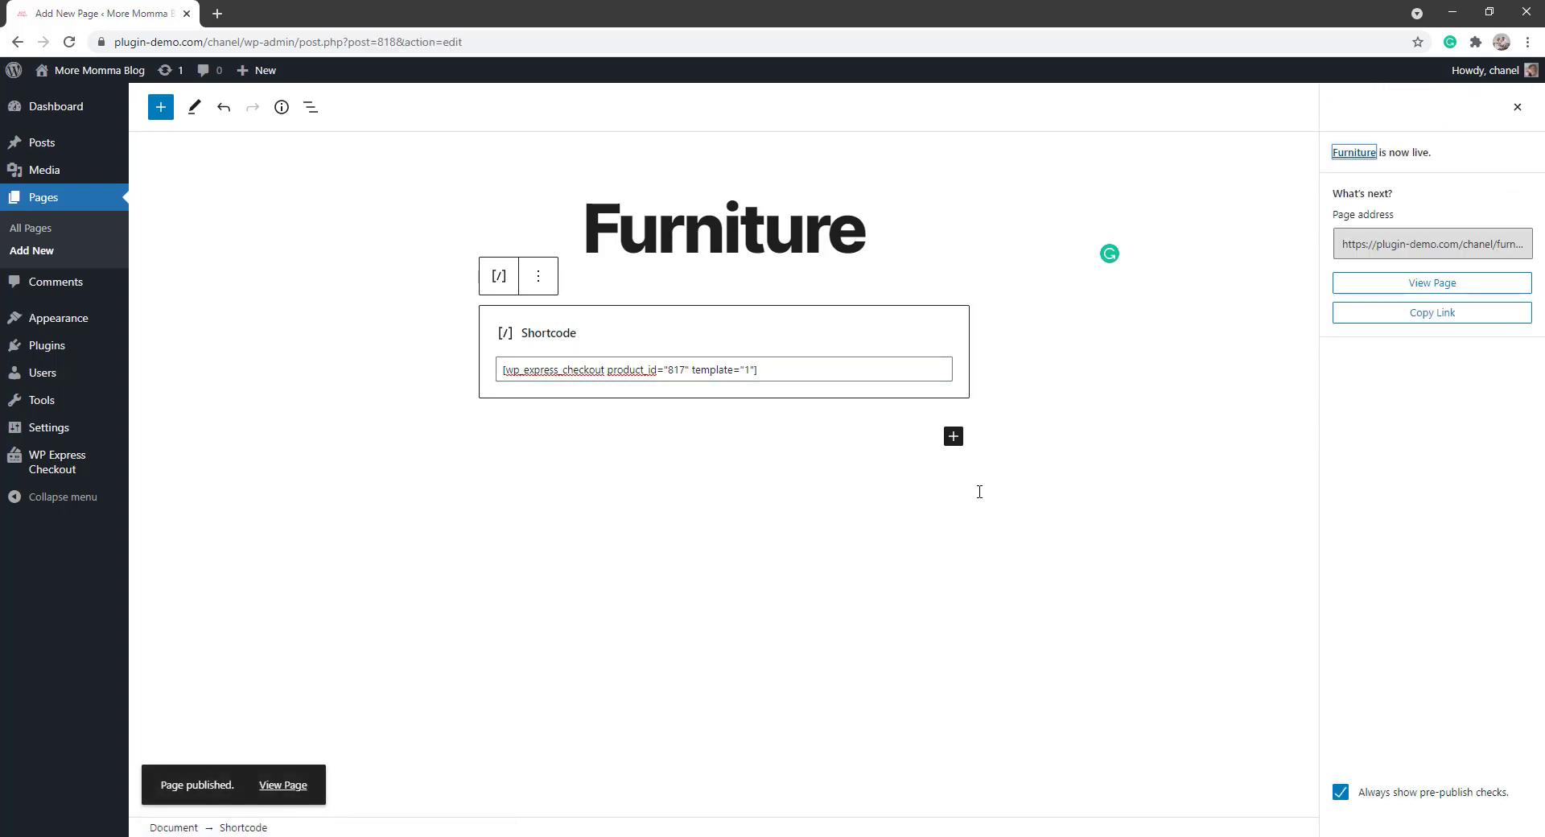
left_click(1428, 293)
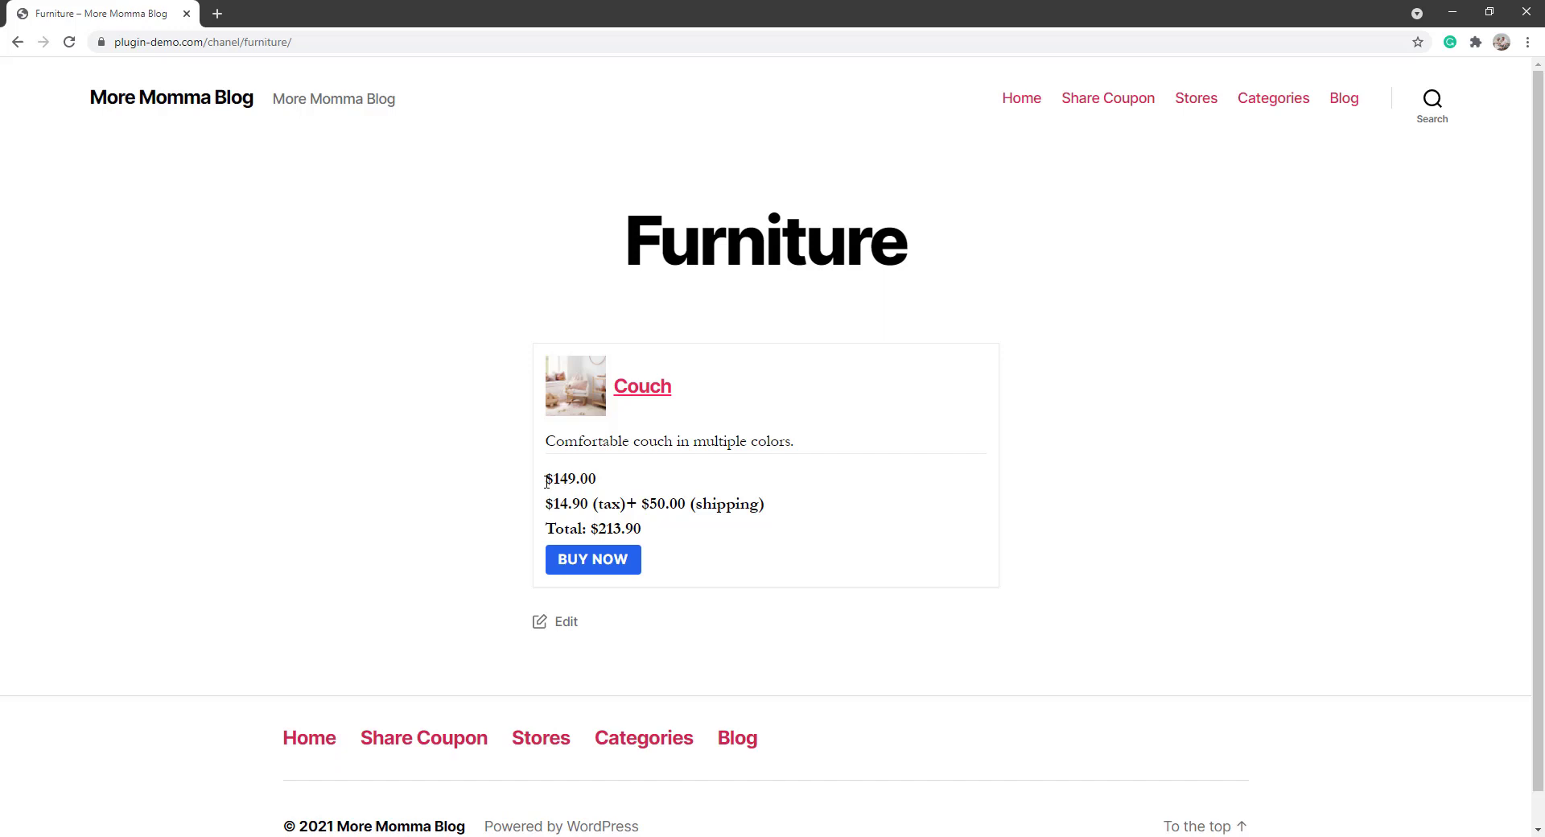
- Examine the Couch listing's price, tax, shipping and total on the Furniture page
left_click_drag(546, 481, 780, 524)
left_click(550, 507)
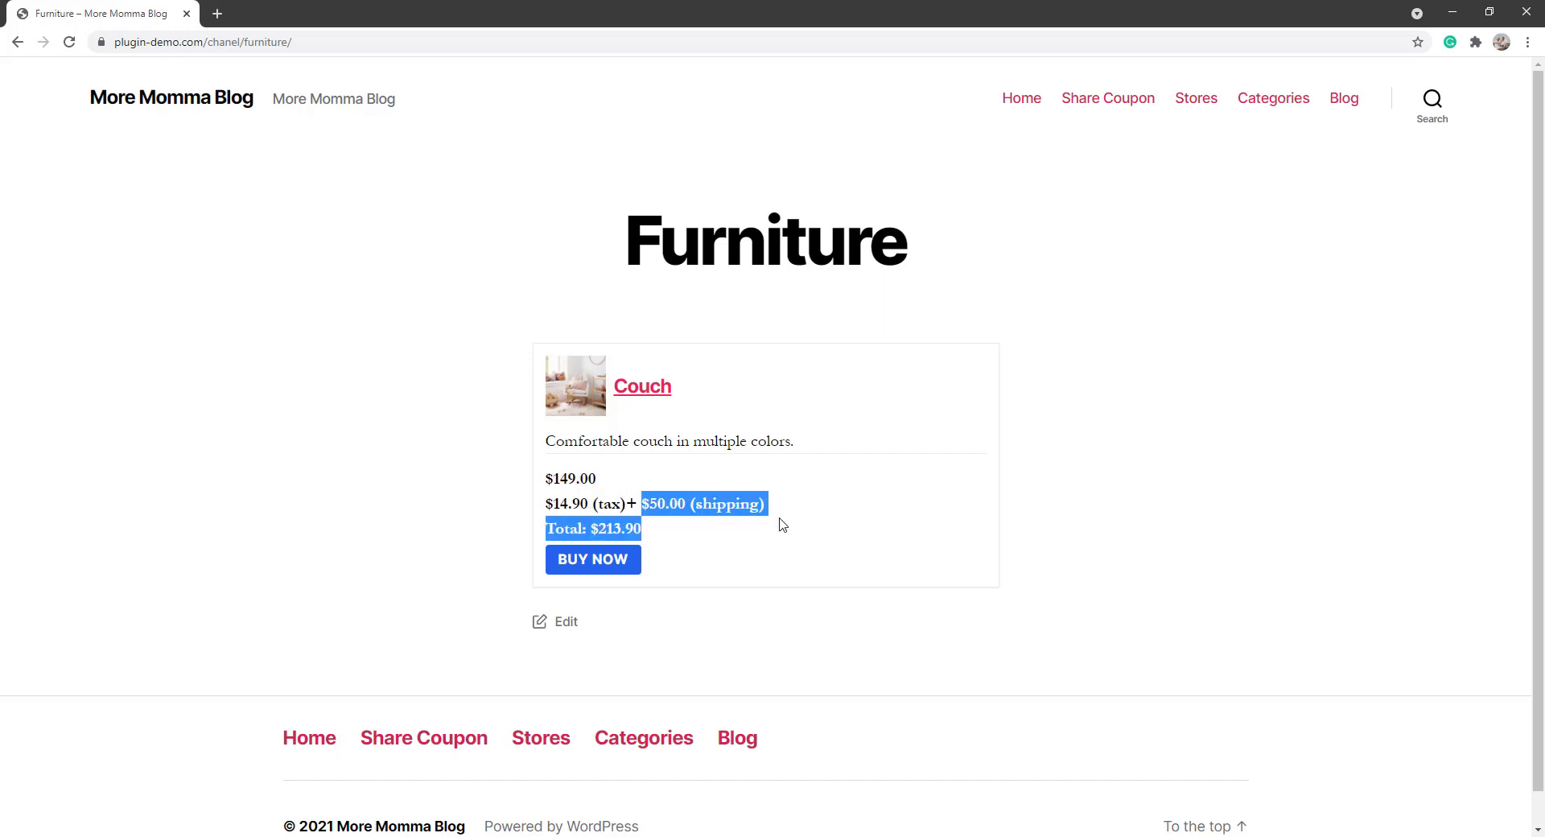
left_click(693, 540)
left_click_drag(549, 527, 651, 529)
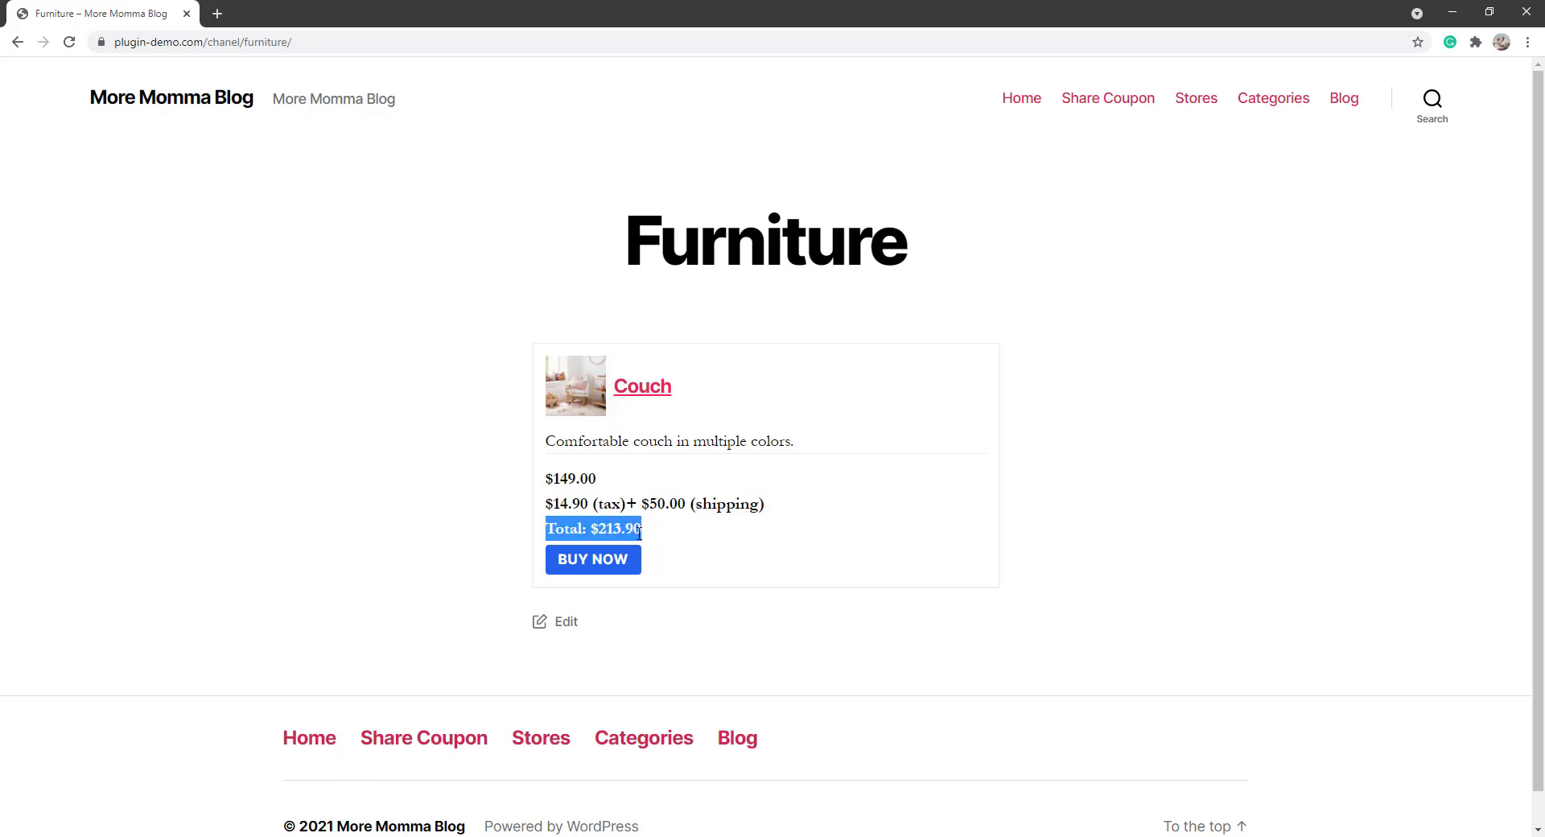
left_click(648, 537)
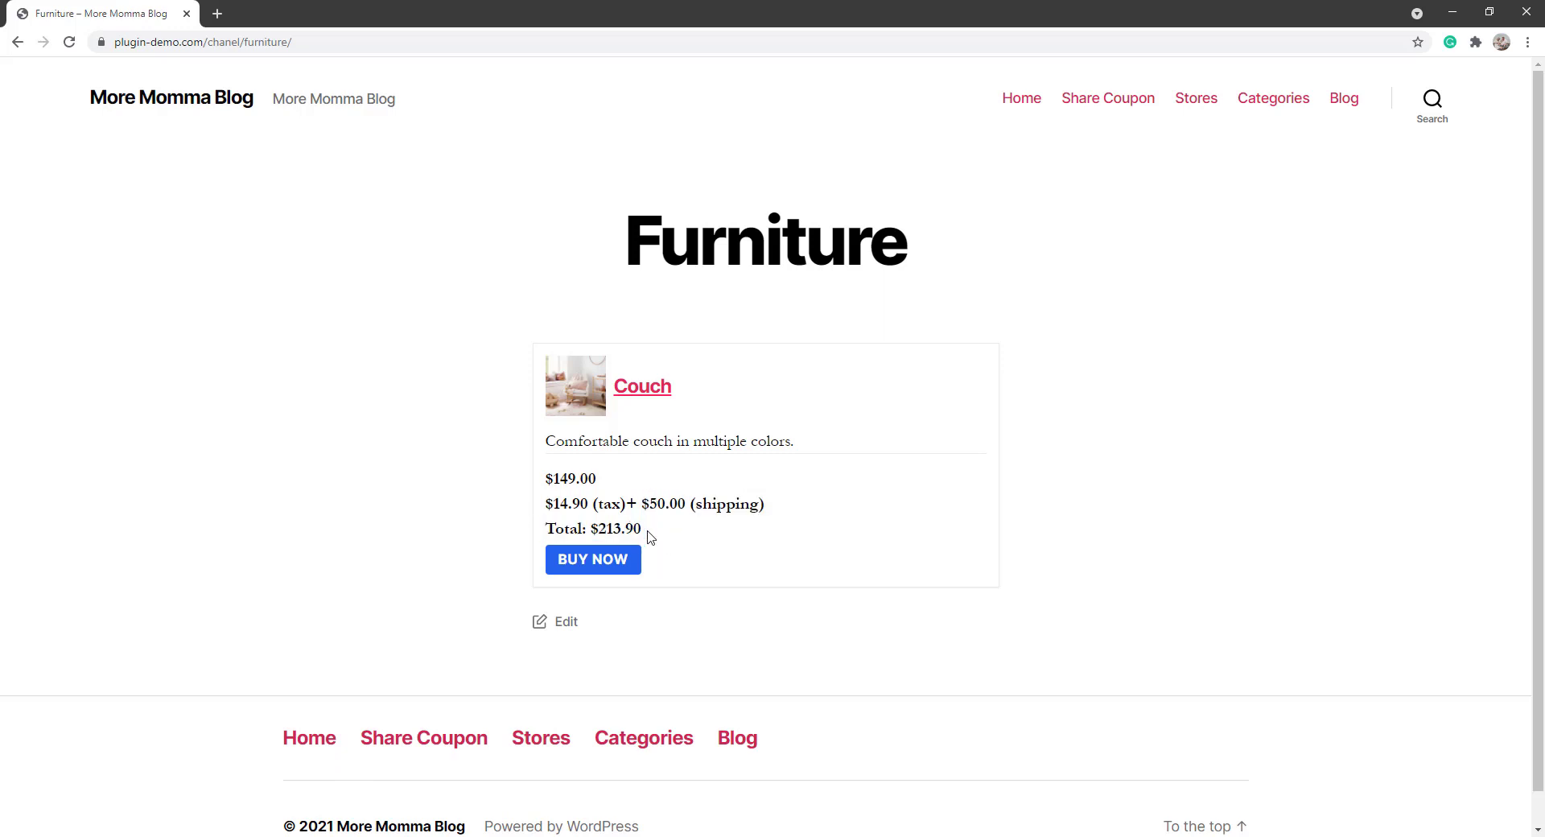
- Start buying the Couch and choose the White color and Luxury fabric for the order
left_click(595, 565)
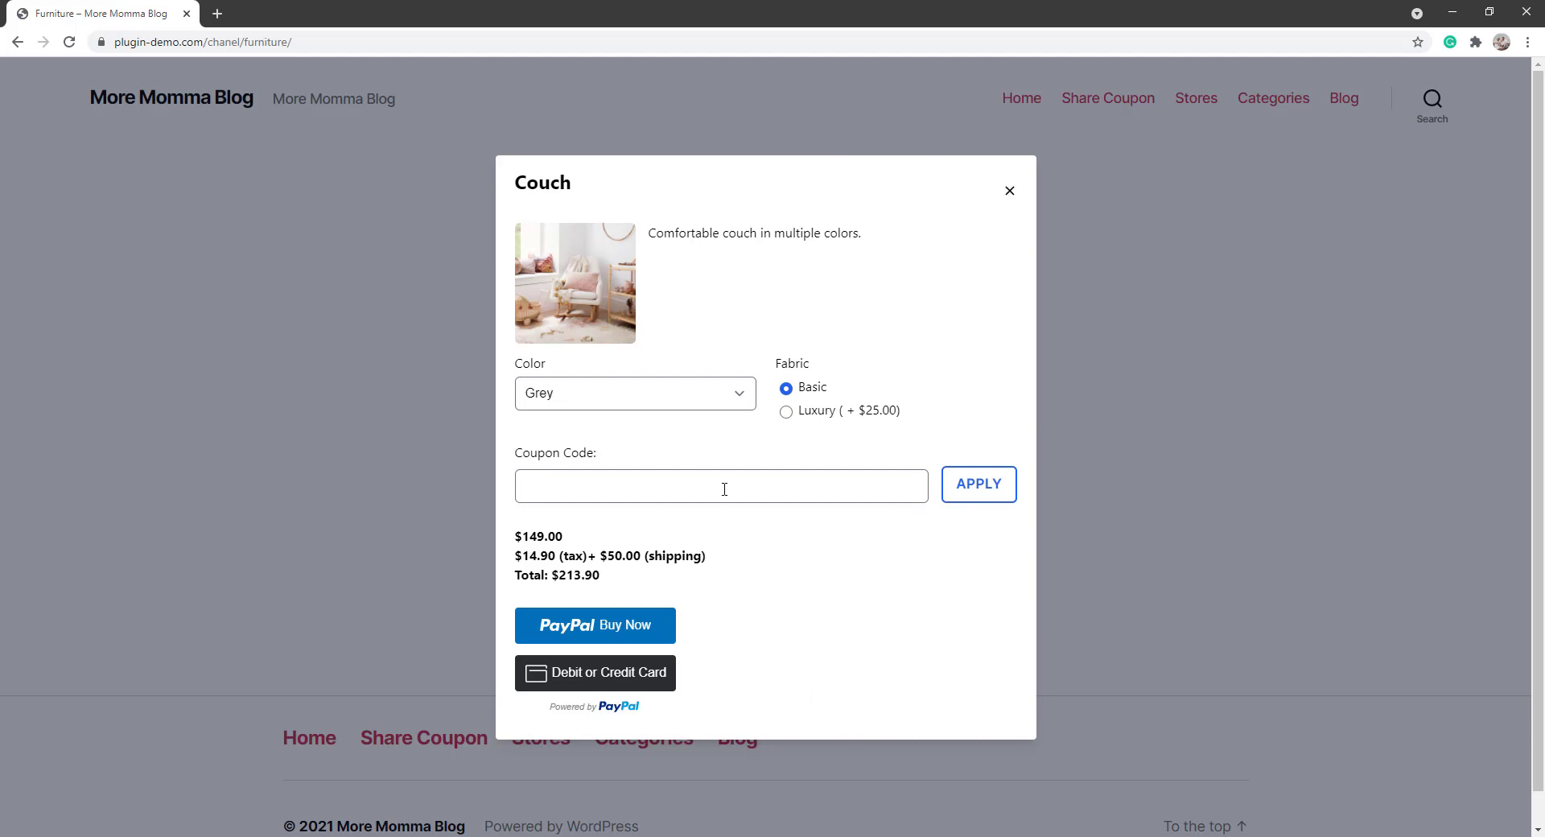
left_click(669, 394)
left_click(633, 433)
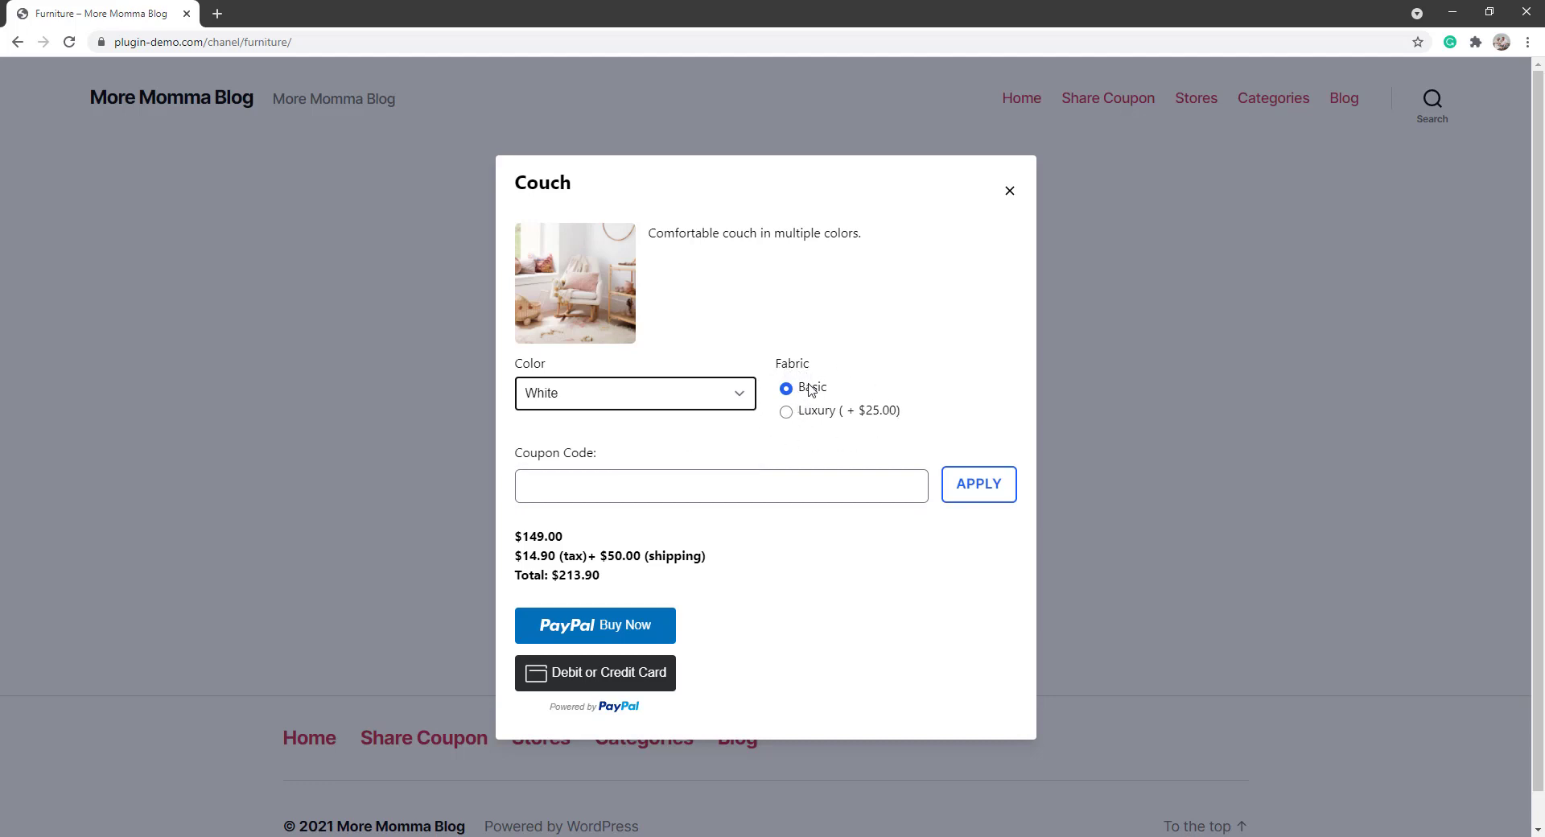
left_click(786, 412)
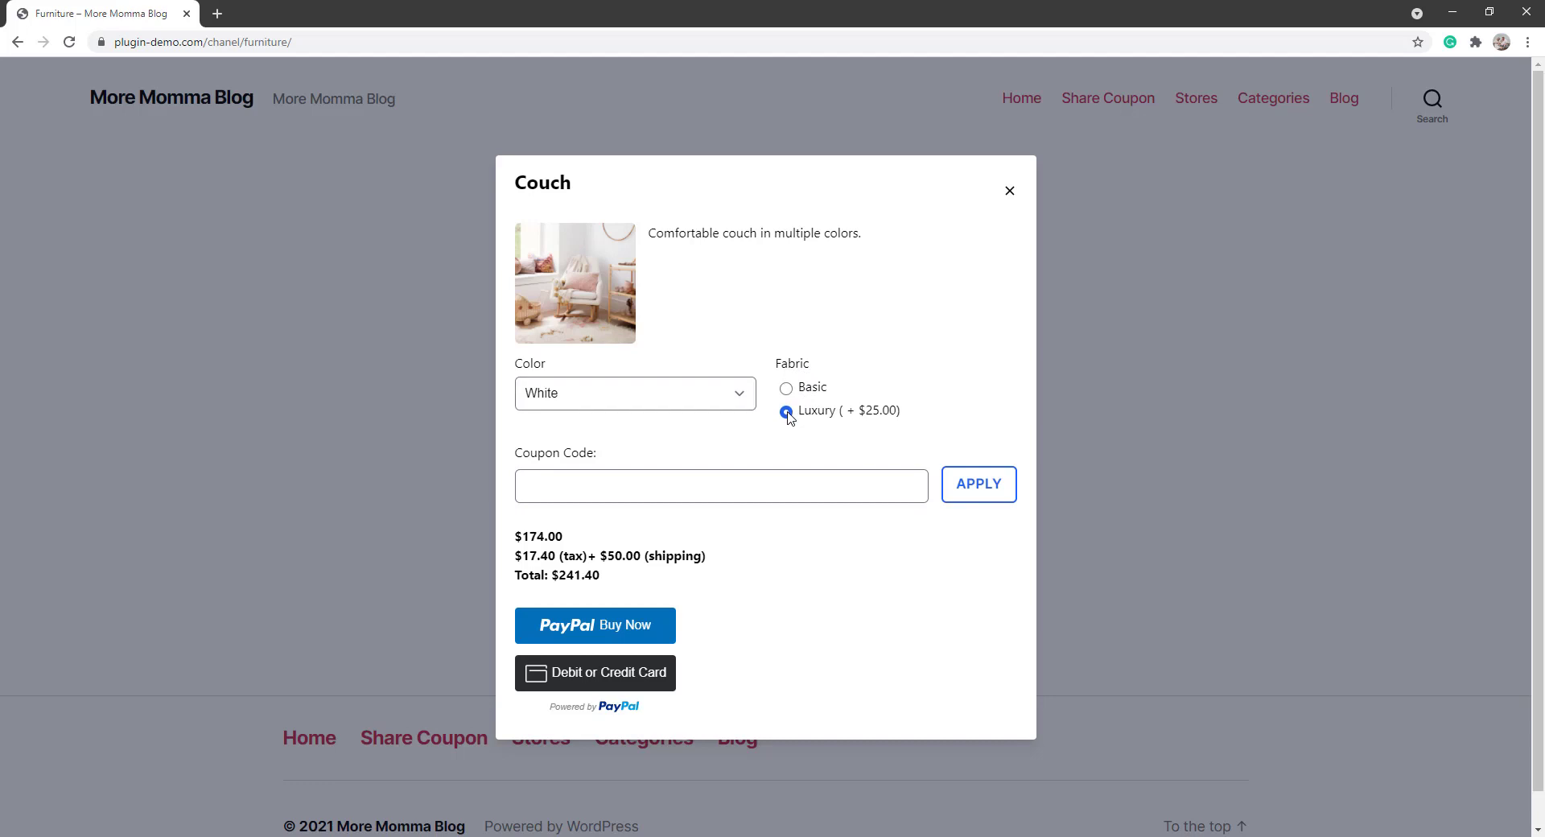
- Start the PayPal payment for the Couch and log in with the account e-mail and password
left_click(602, 631)
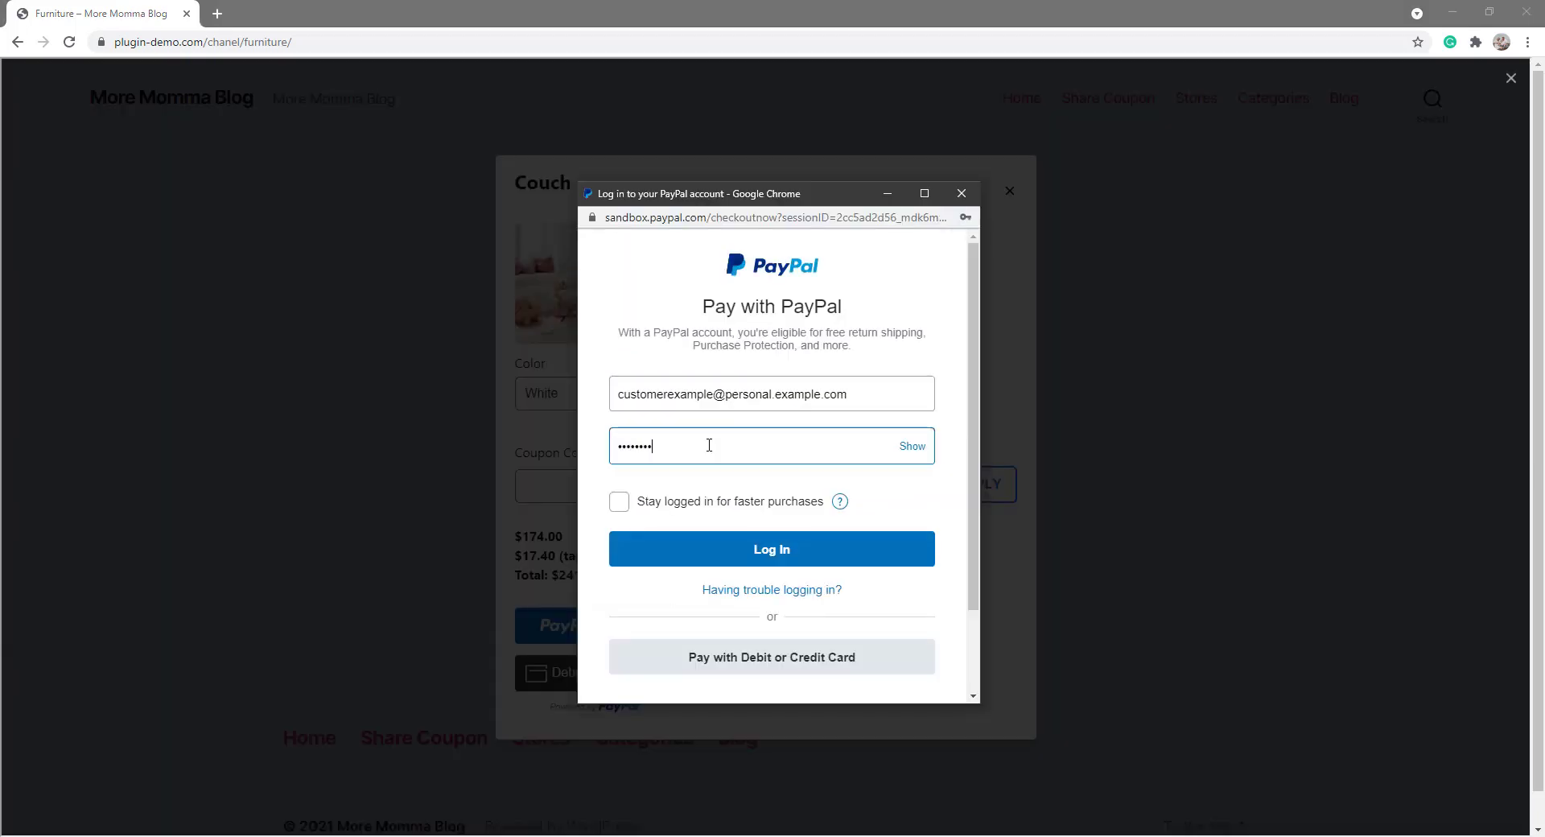
left_click(740, 548)
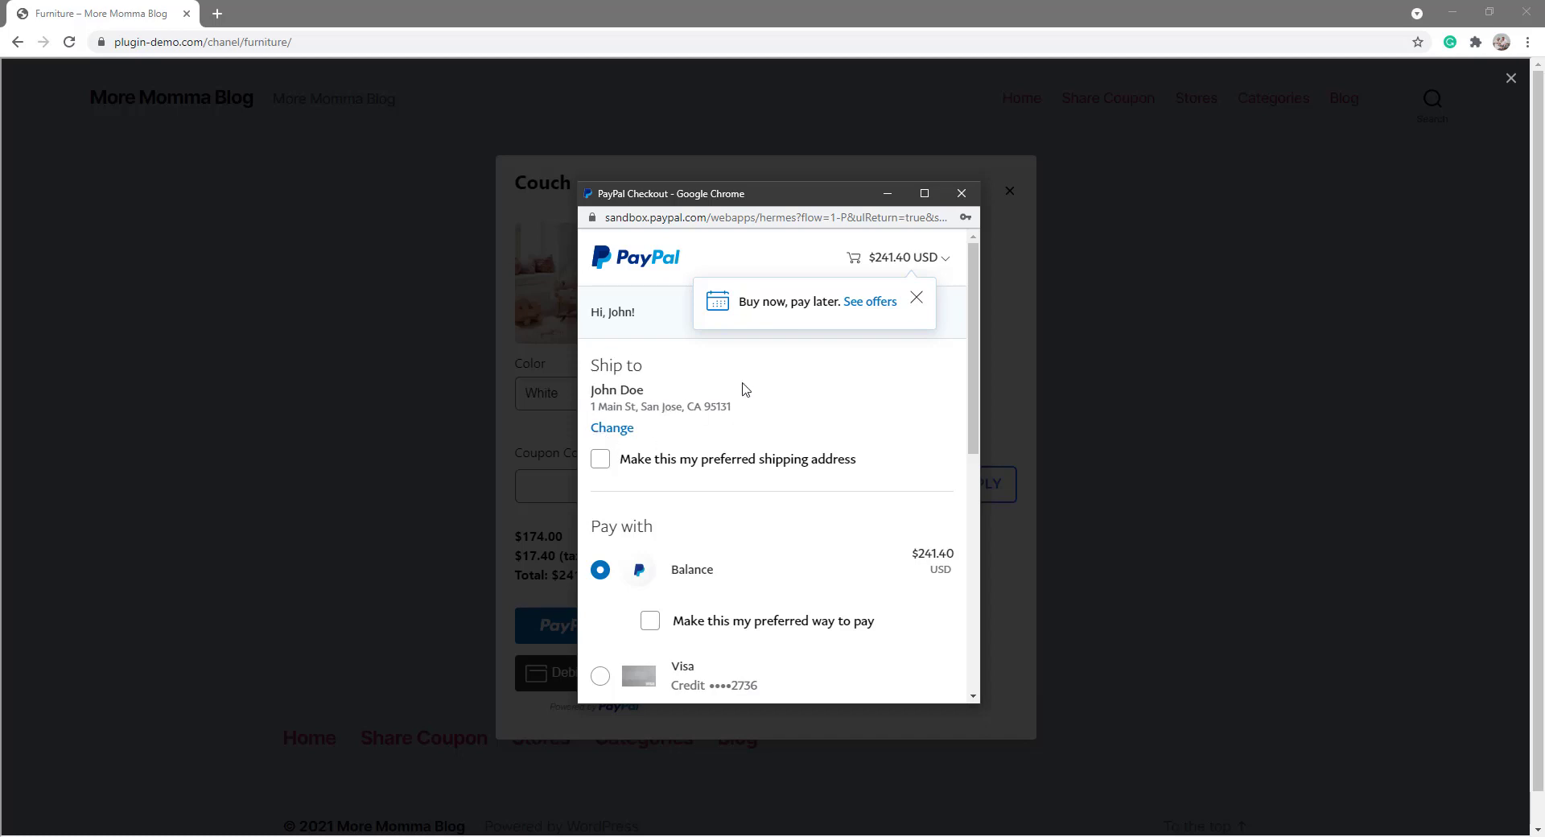
- Open the shipping address choice in the PayPal checkout and complete the payment from the Balance
left_click(622, 435)
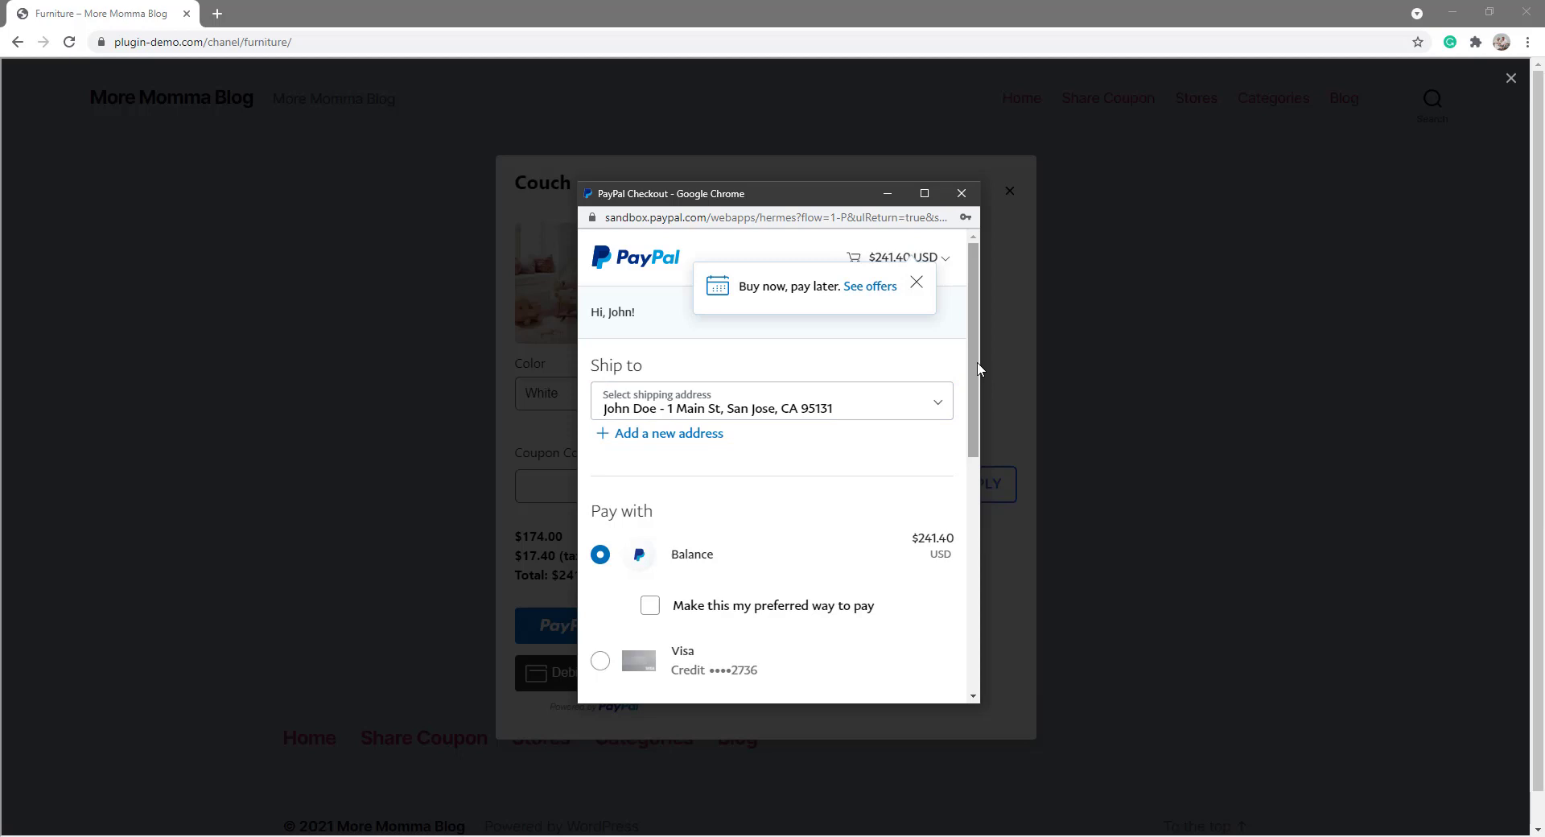
left_click_drag(978, 369, 973, 568)
left_click(773, 596)
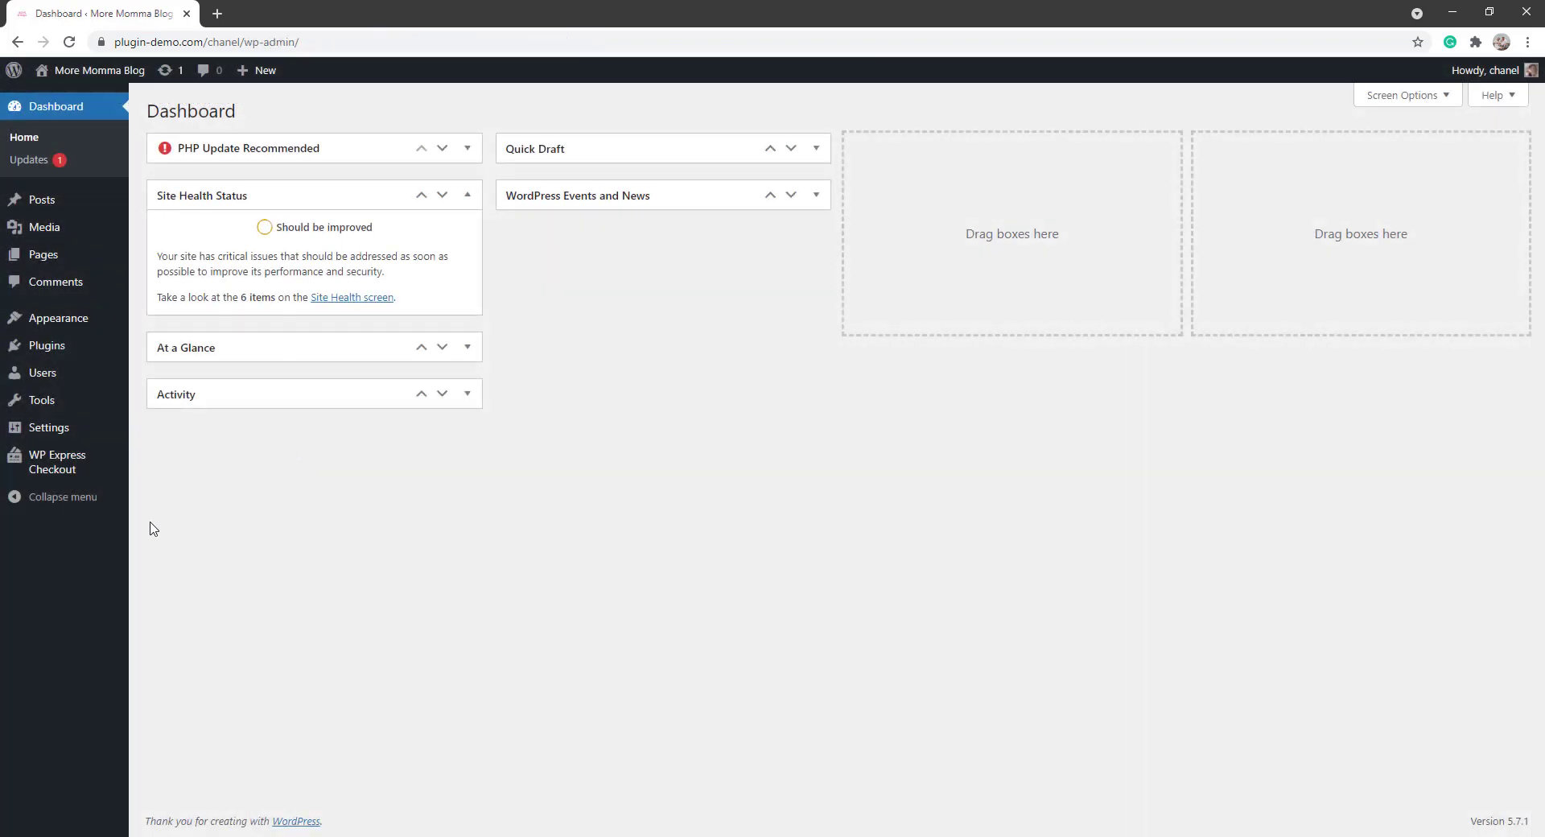
- Open the new Couch order from the WP Express Checkout orders and examine its shipping address
mouse_move(33, 473)
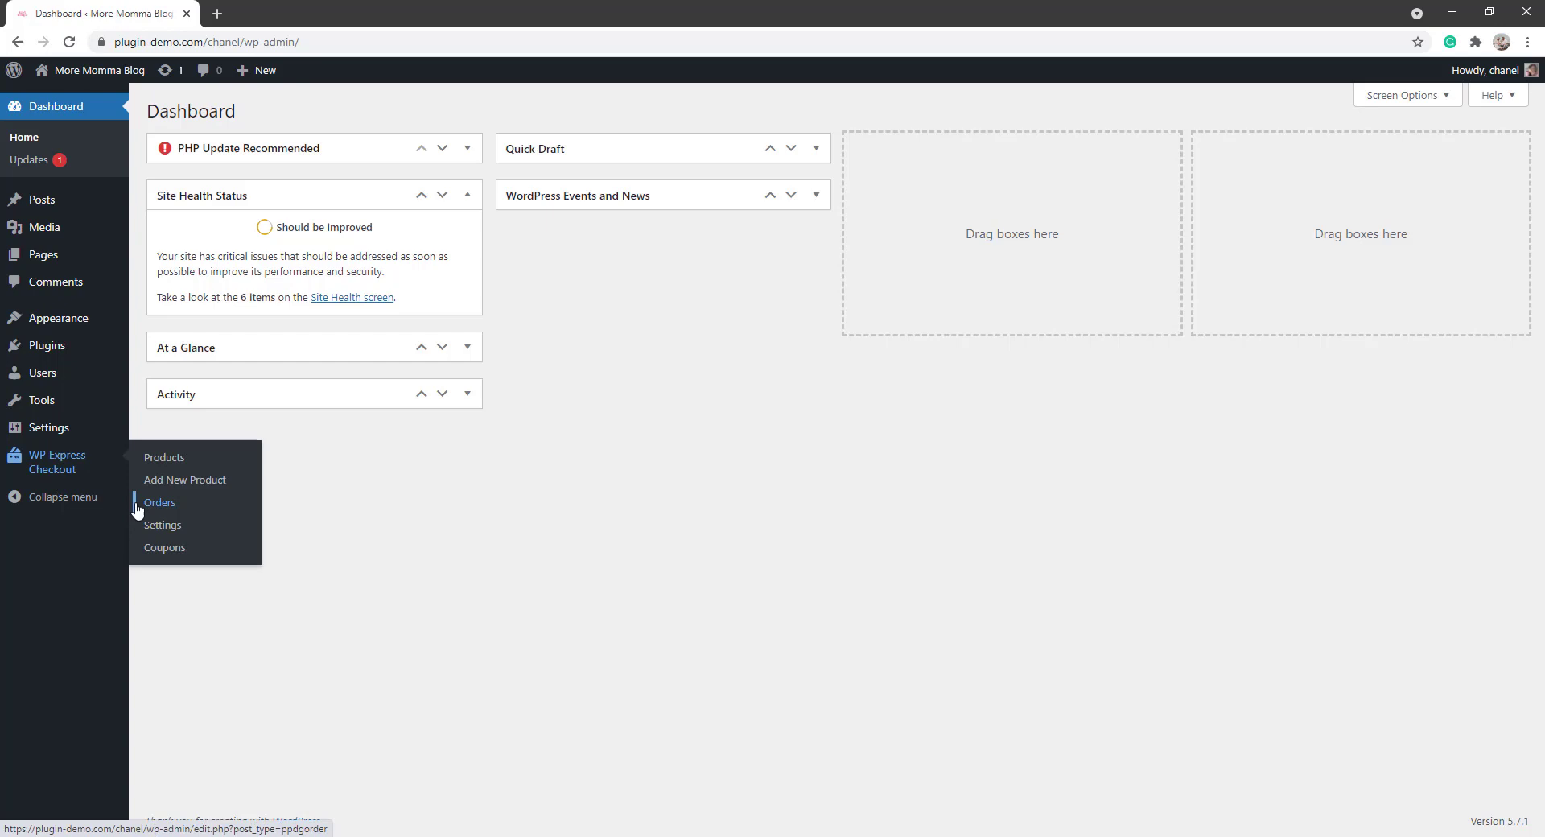
left_click(165, 505)
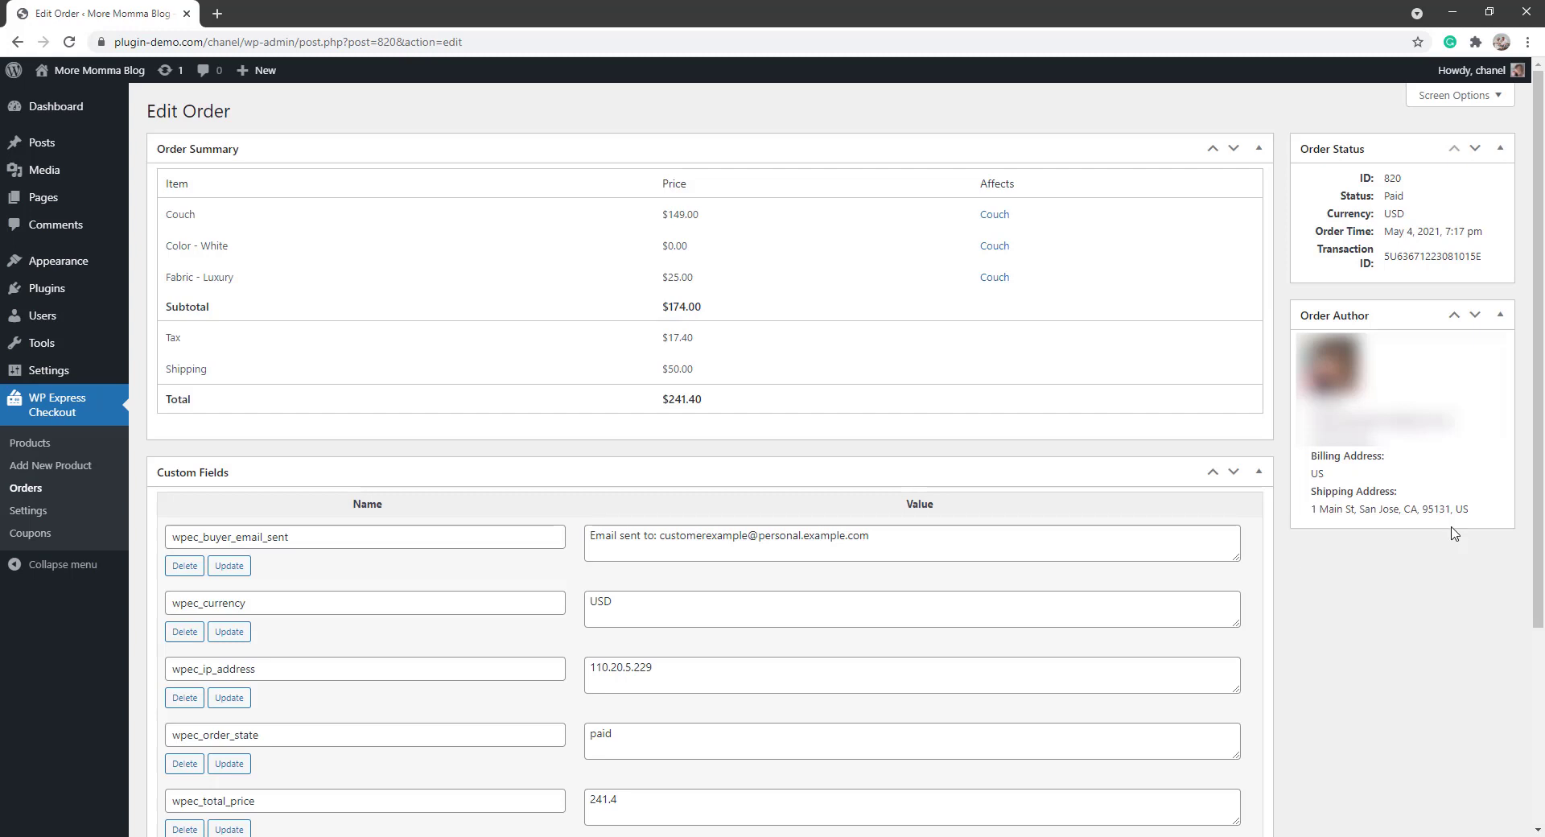
left_click_drag(1313, 513, 1476, 510)
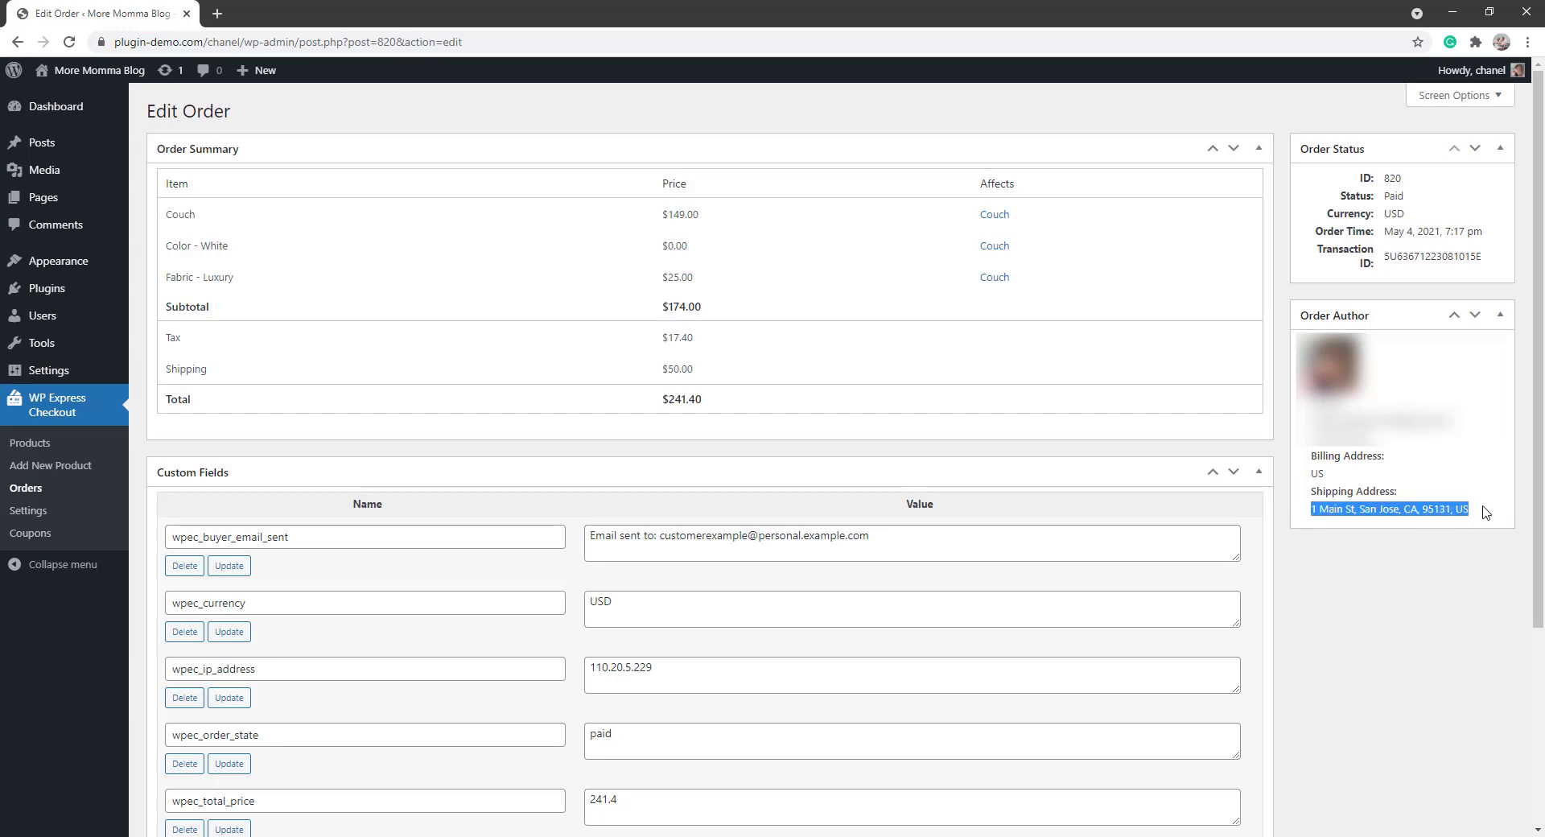
left_click(1483, 508)
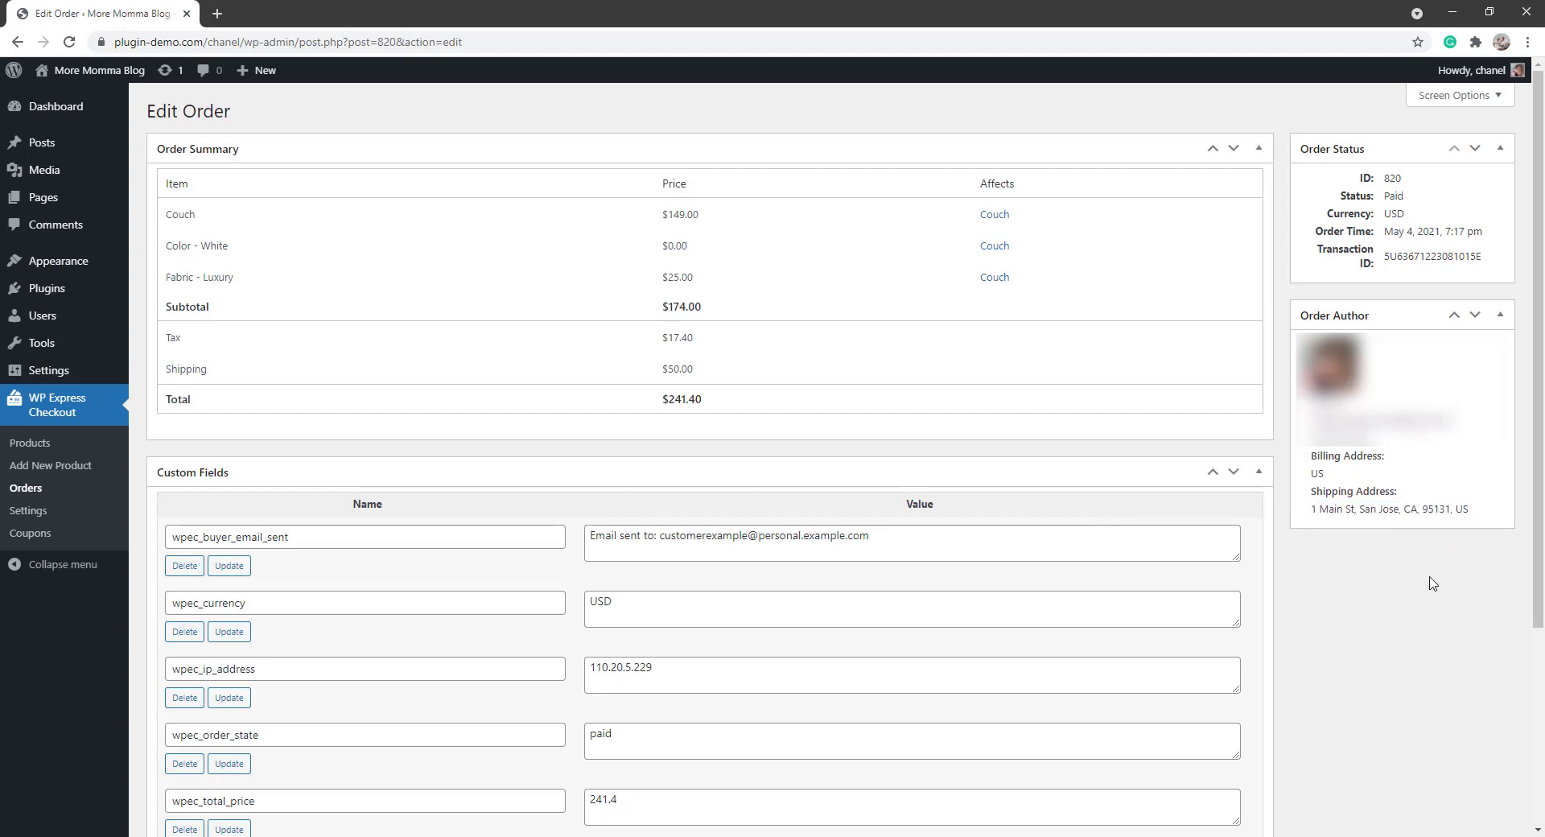